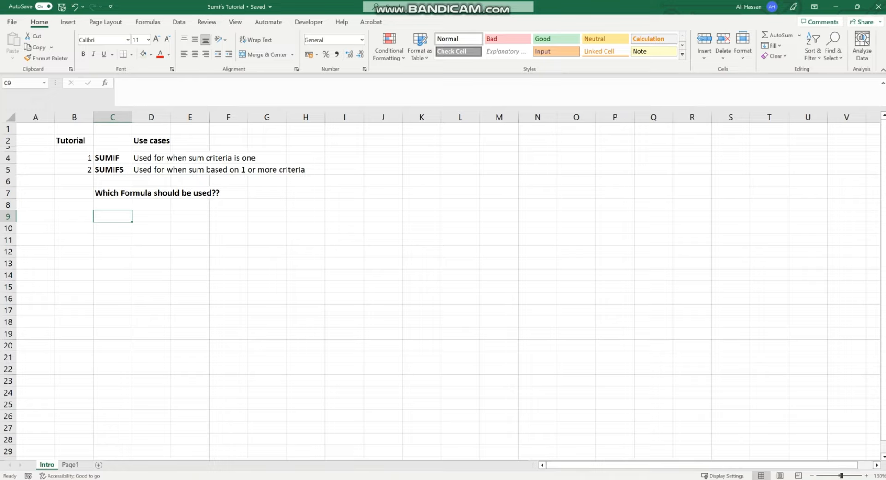
# Examine the data table's Month, Product, Store Location and Sales columns and the SUMIF Query product list on Page1
pyautogui.click(8, 170)
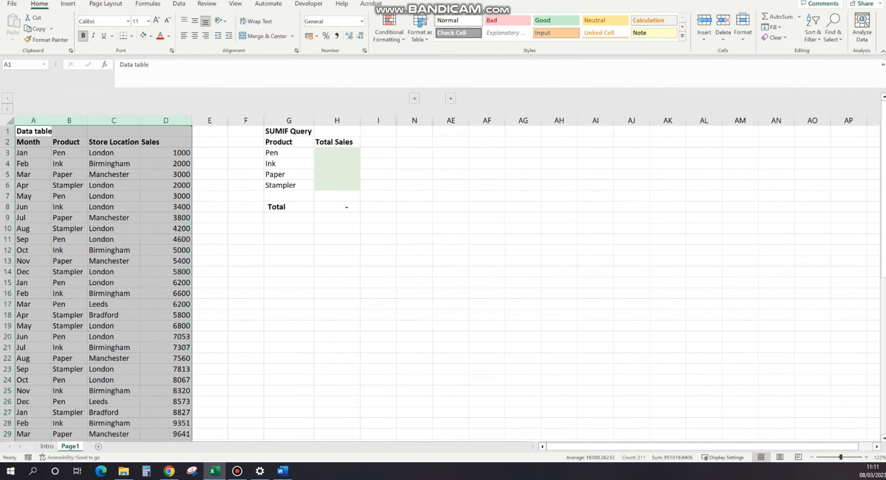
pyautogui.click(69, 120)
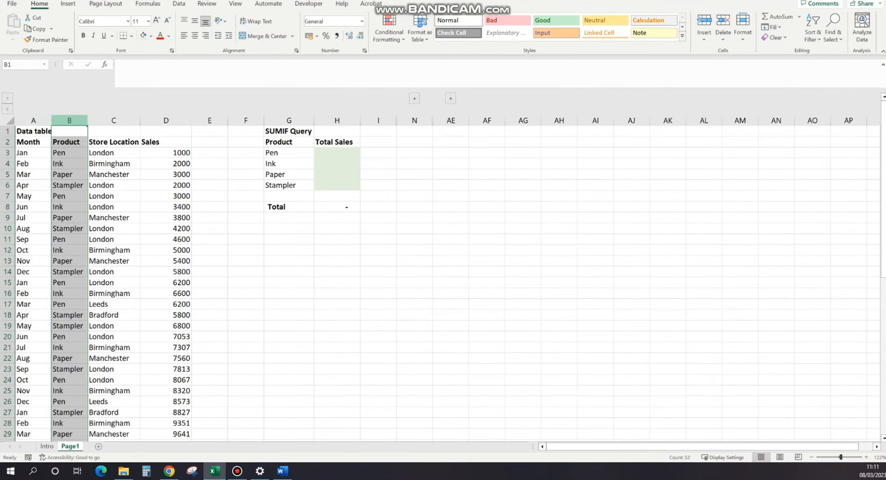
pyautogui.click(114, 121)
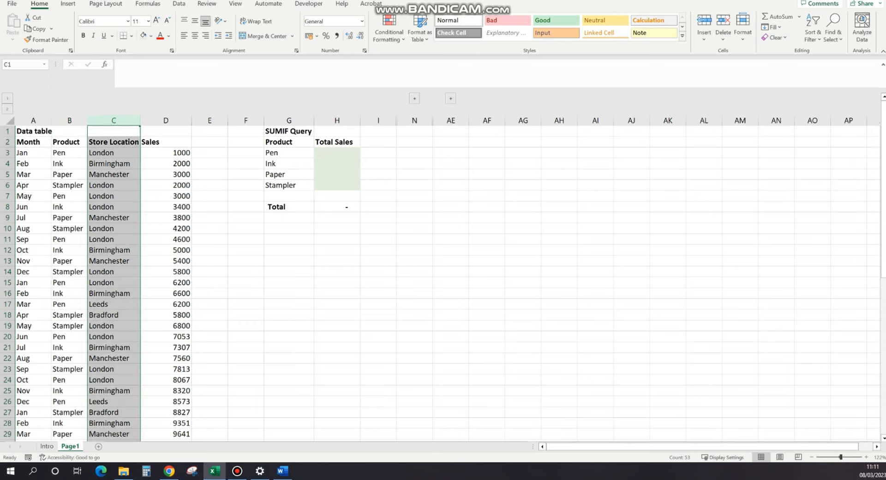
pyautogui.click(34, 121)
pyautogui.click(166, 120)
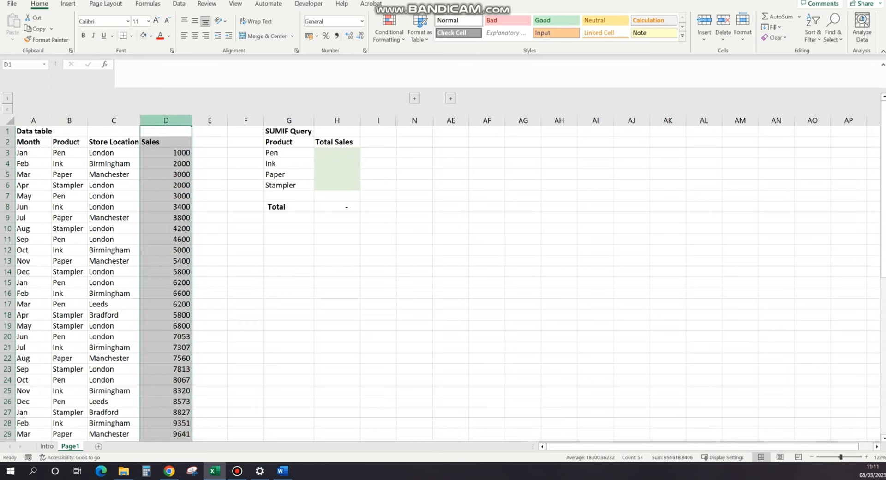
pyautogui.click(166, 142)
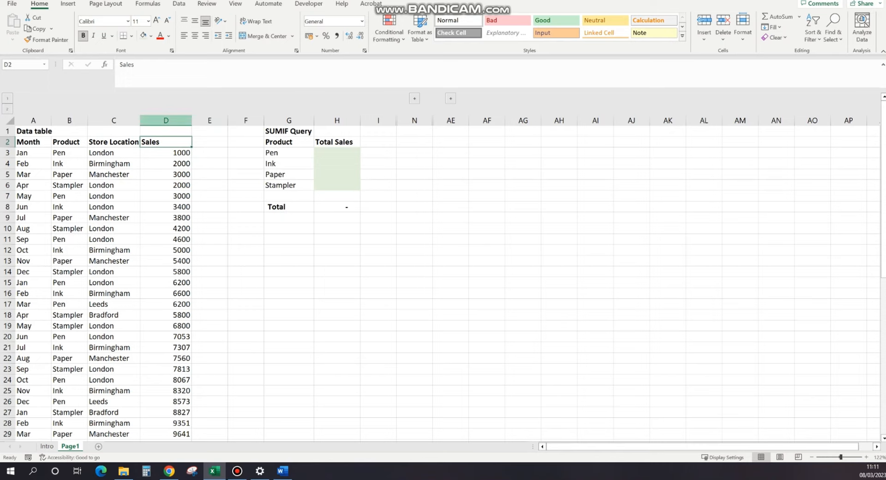
pyautogui.click(166, 121)
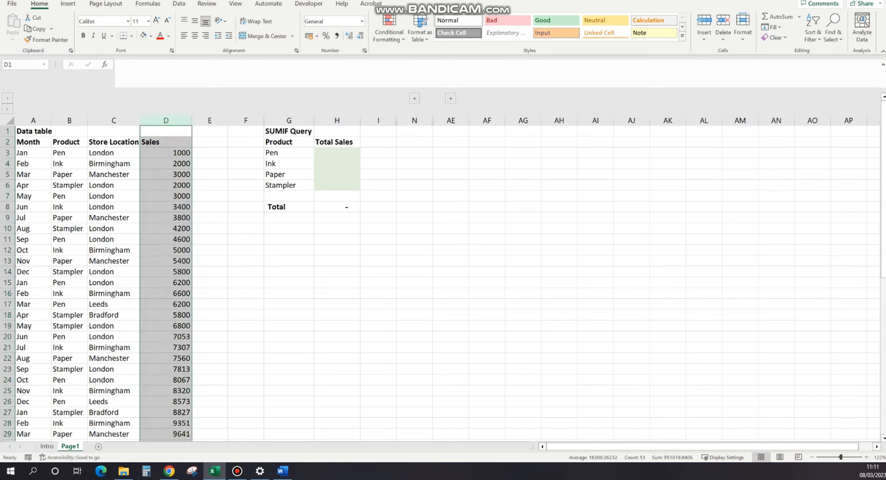
pyautogui.moveTo(166, 152); pyautogui.dragTo(192, 311)
pyautogui.click(165, 120)
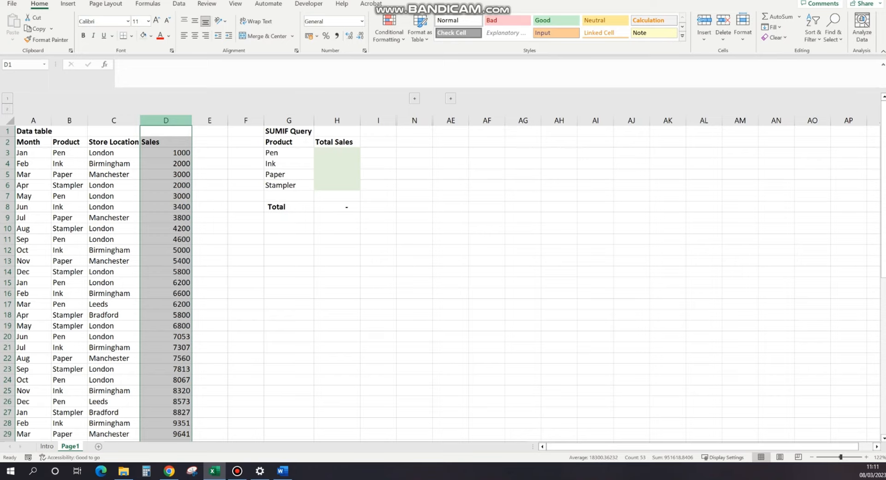
pyautogui.click(288, 142)
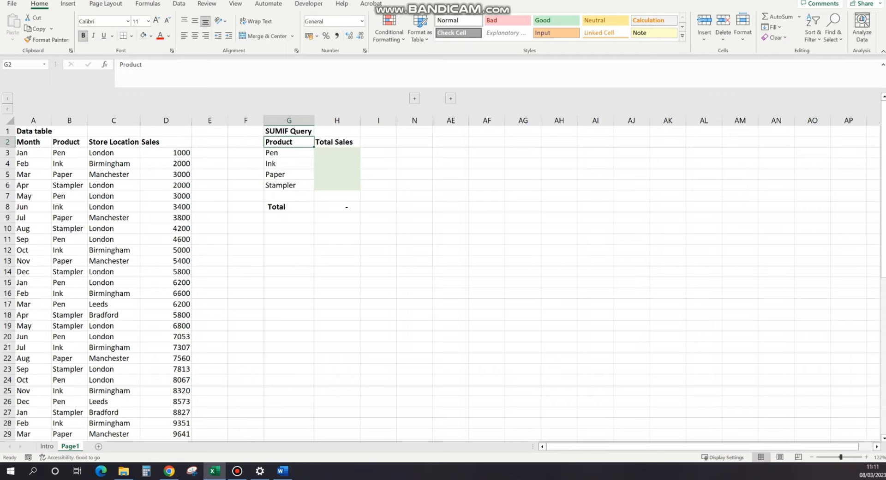
pyautogui.moveTo(289, 153); pyautogui.dragTo(289, 185)
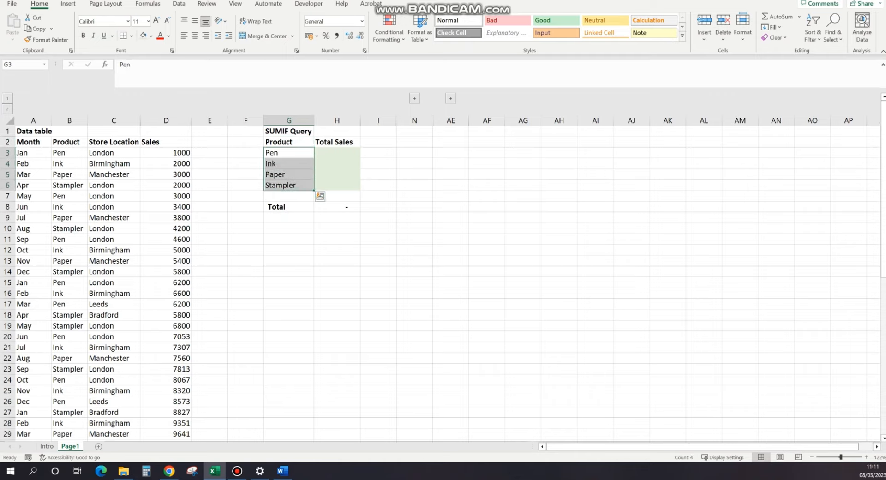
pyautogui.moveTo(289, 142); pyautogui.dragTo(289, 185)
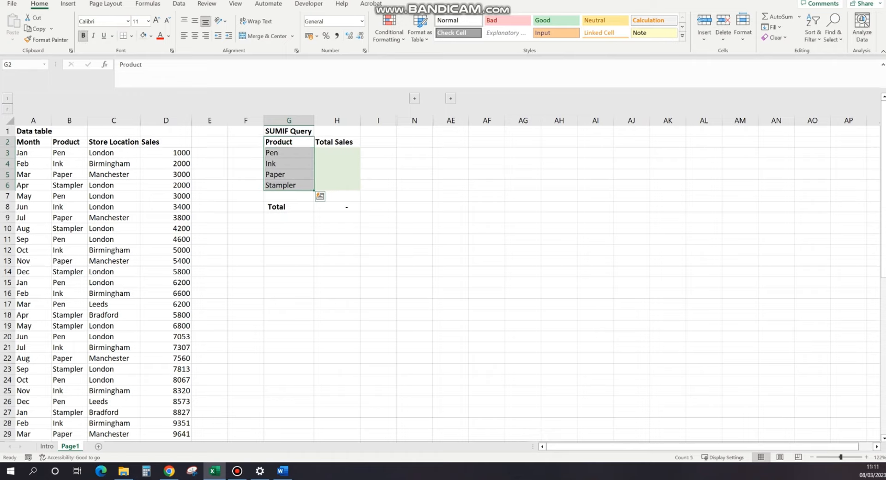
pyautogui.click(337, 153)
pyautogui.click(289, 131)
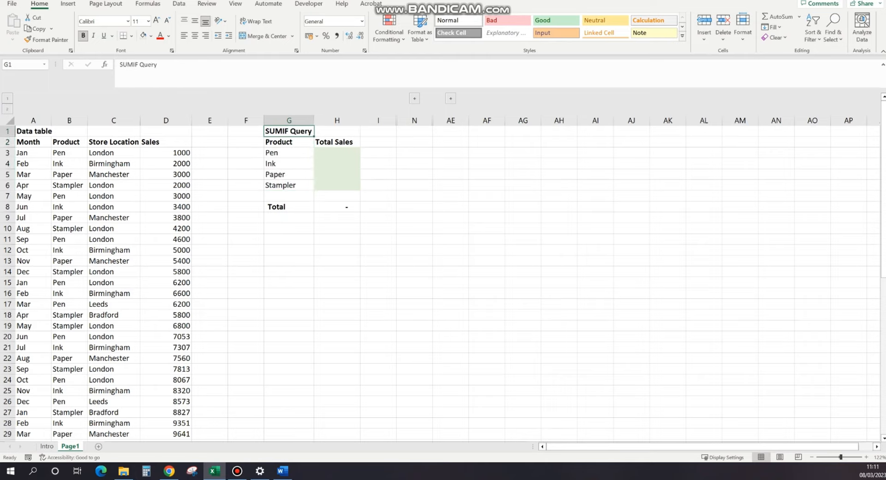
# Enter =SUMIF(B:B,G3,D:D) in cell H3 to sum the sales for Pen
pyautogui.click(337, 153)
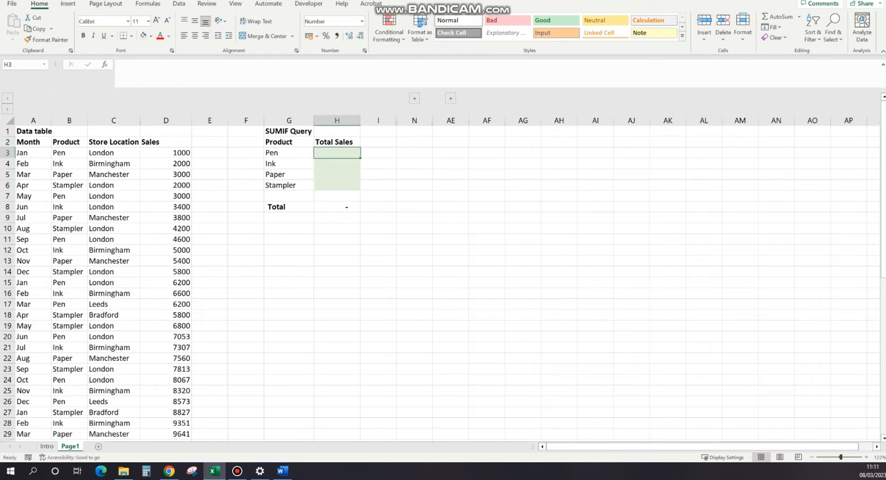
pyautogui.write('=sumi')
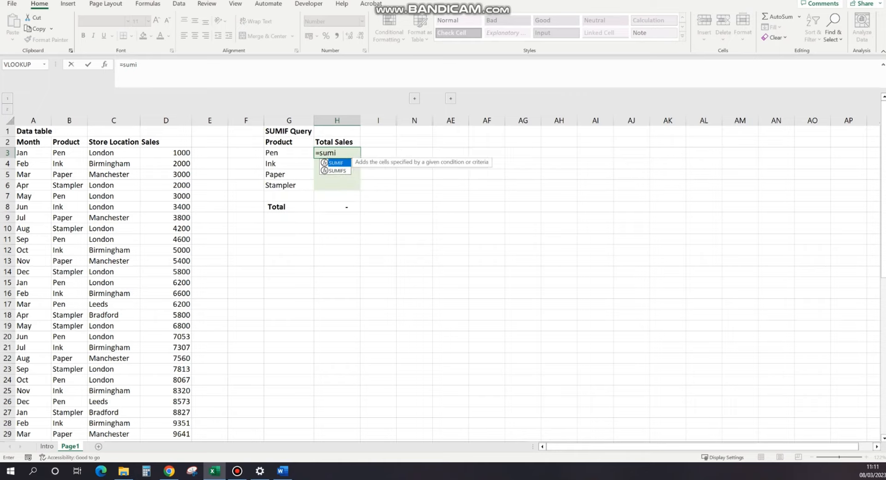
pyautogui.write('f')
pyautogui.press('Tab')
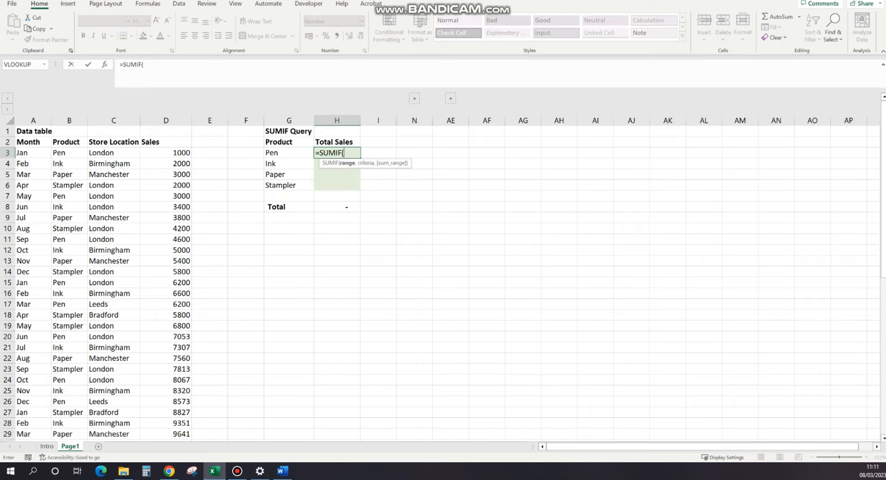
pyautogui.click(145, 64)
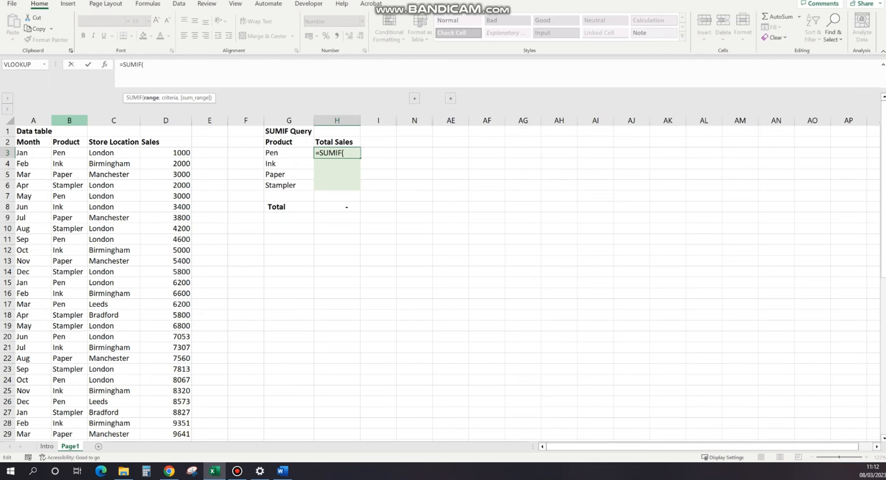
pyautogui.click(69, 121)
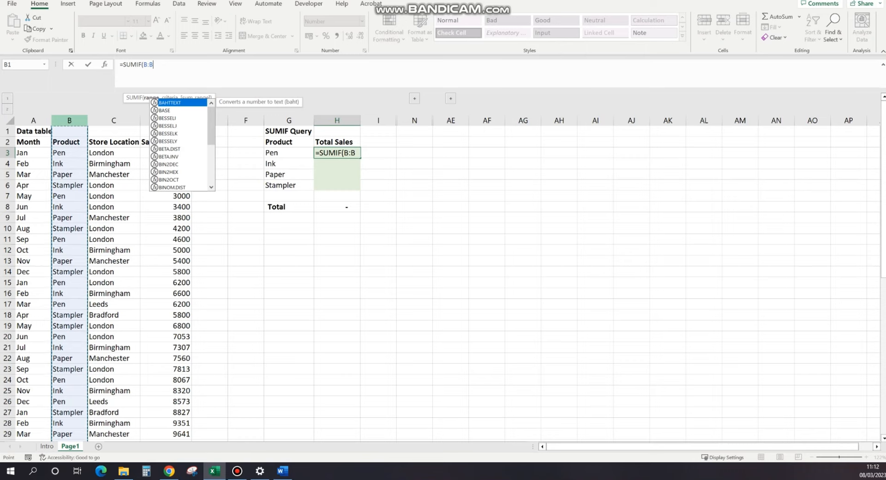
pyautogui.write(',')
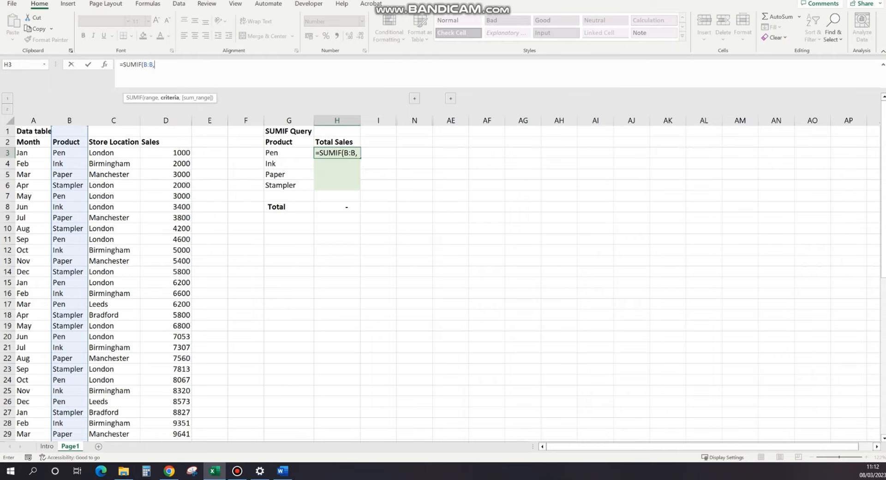
pyautogui.click(289, 152)
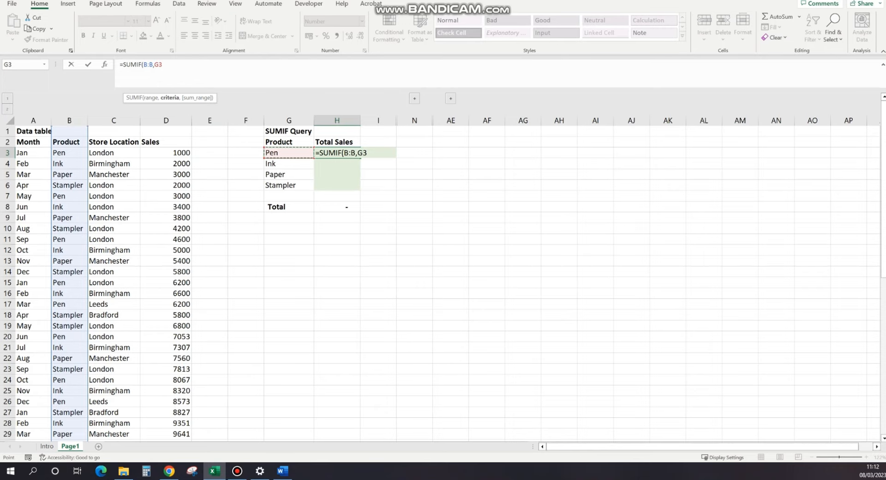
pyautogui.write(',')
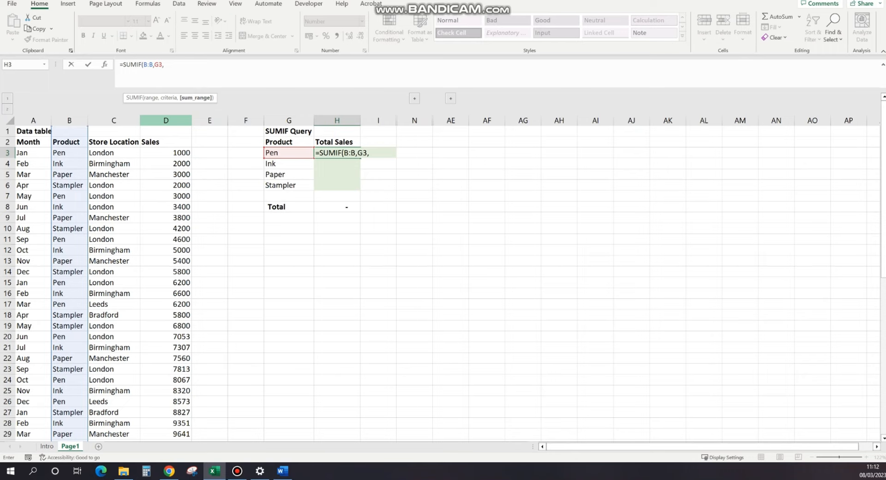
pyautogui.click(166, 120)
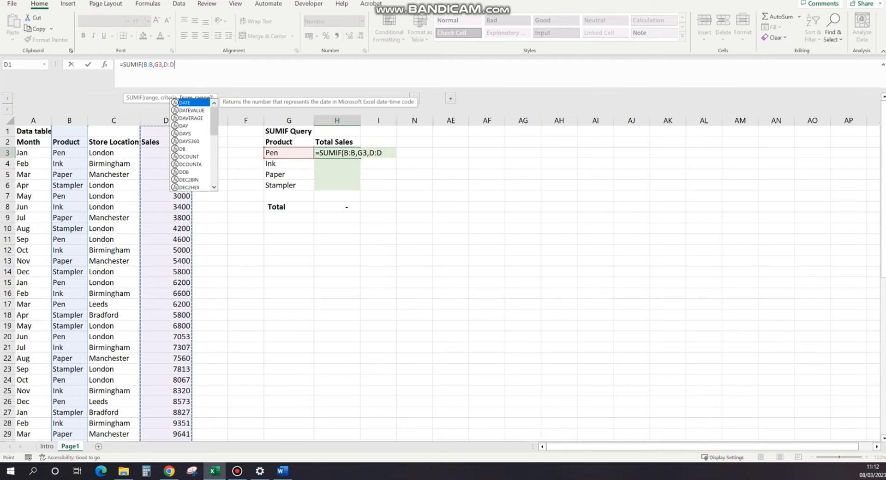
pyautogui.write(')')
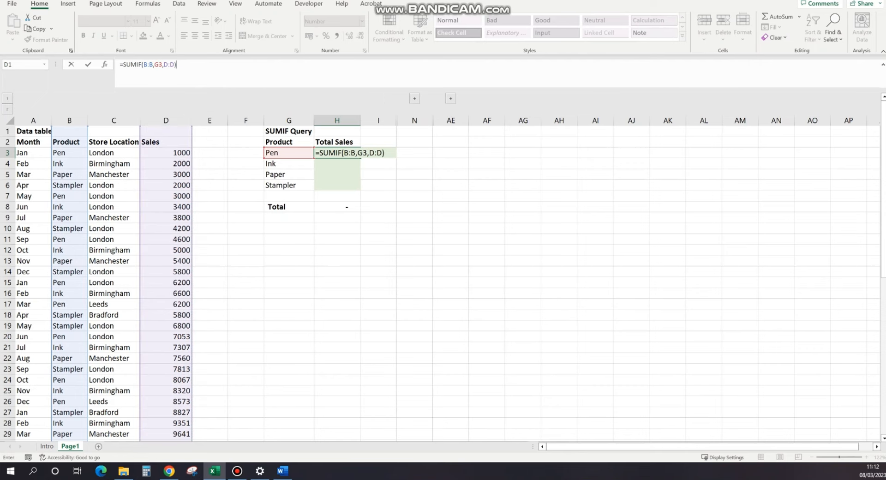
pyautogui.press('Return')
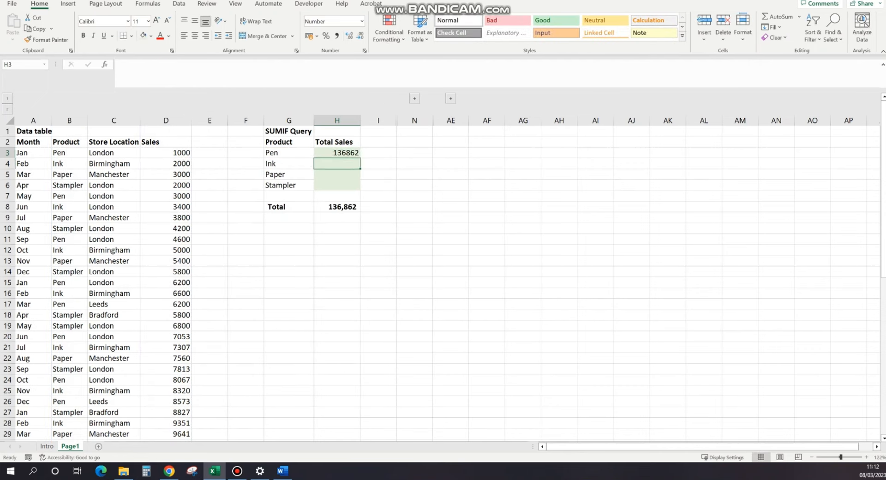
# Copy the SUMIF formula from H3 to the Ink, Paper and Stampler rows in H4:H6
pyautogui.press('Up')
pyautogui.hotkey('ctrl', 'c')
pyautogui.press('Down')
pyautogui.hotkey('ctrl', 'v')
pyautogui.press('Down')
pyautogui.hotkey('ctrl', 'v')
pyautogui.press('Down')
pyautogui.hotkey('ctrl', 'v')
pyautogui.press('Escape')
# Compare the SUMIF Query total in H8 with the total below the data table's Sales column
pyautogui.press('Down')
pyautogui.press('Down')
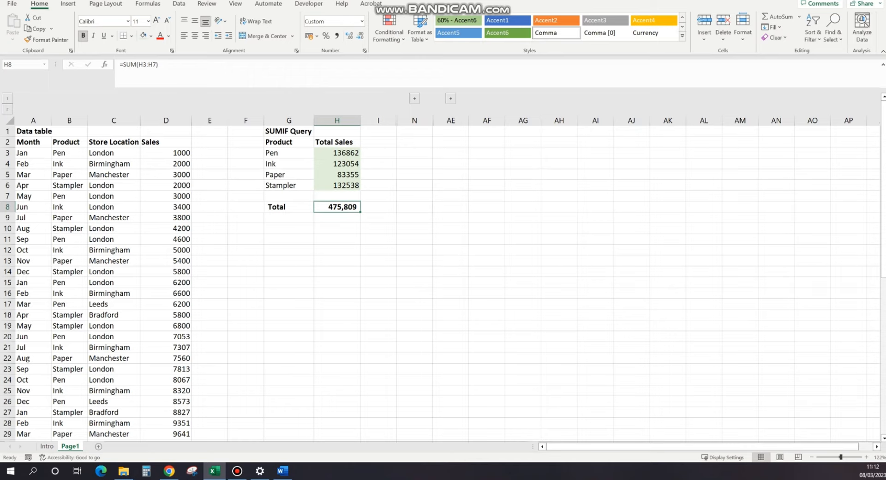
pyautogui.press('Left')
pyautogui.press('Left')
pyautogui.press('Left')
pyautogui.press('Left')
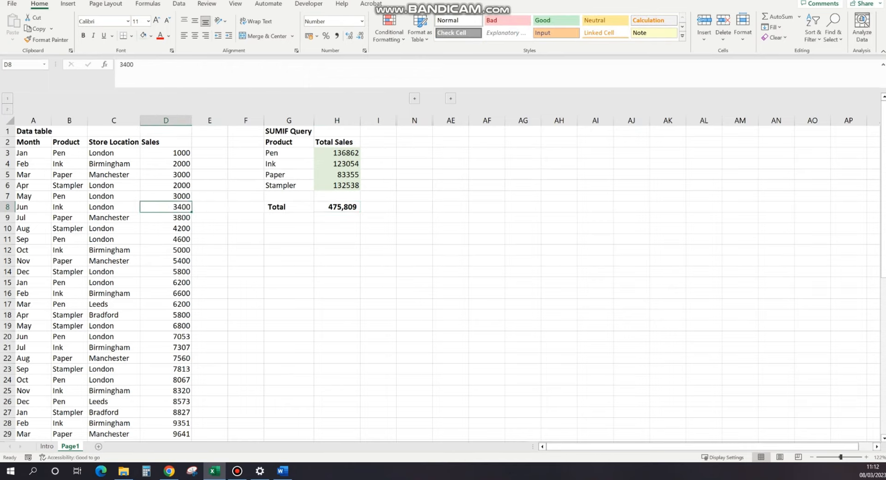
pyautogui.click(337, 207)
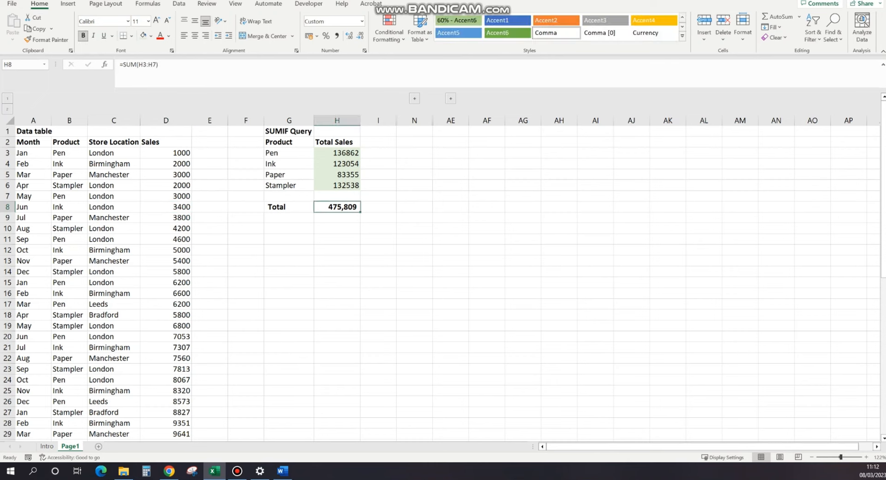
pyautogui.click(166, 228)
pyautogui.hotkey('ctrl', 'Down')
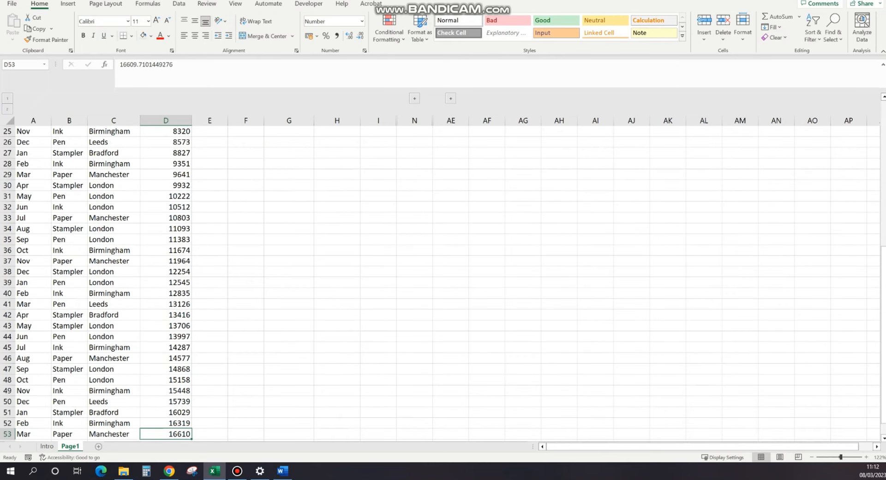
pyautogui.hotkey('ctrl', 'Down')
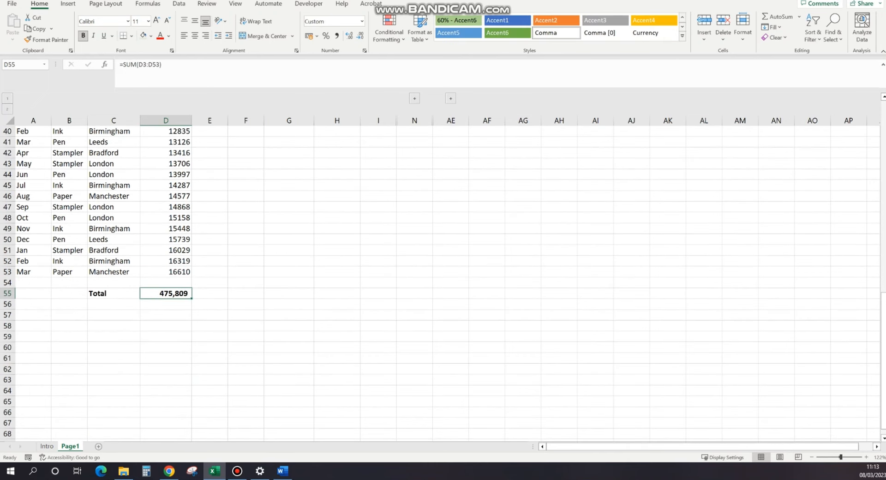
pyautogui.scroll(13, 443, 277)
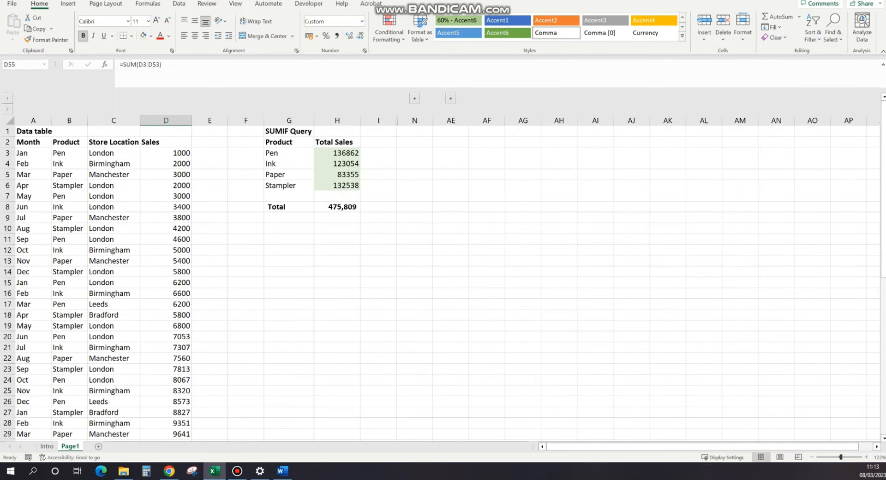
# Expand the collapsed column group beside column I and review the SUMIFS Query table's Product and Store Location criteria
pyautogui.moveTo(379, 197); pyautogui.dragTo(379, 207)
pyautogui.click(415, 99)
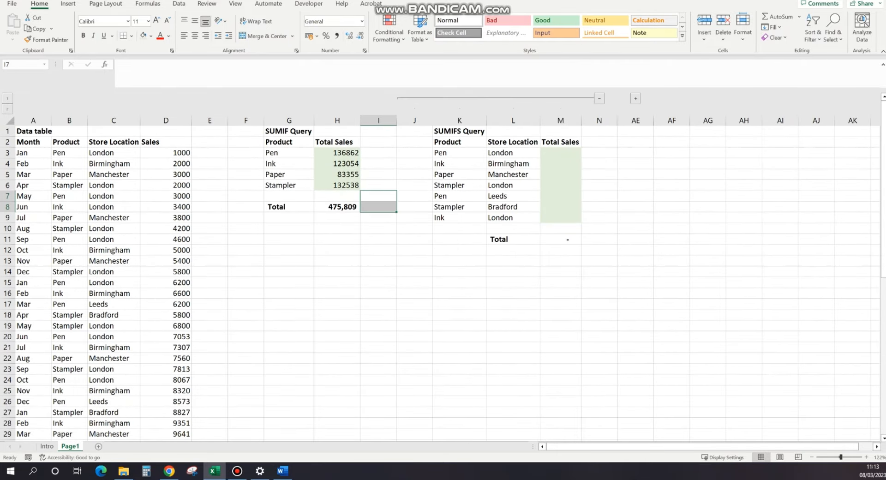
pyautogui.hscroll(4, 415, 208)
pyautogui.hscroll(4, 443, 277)
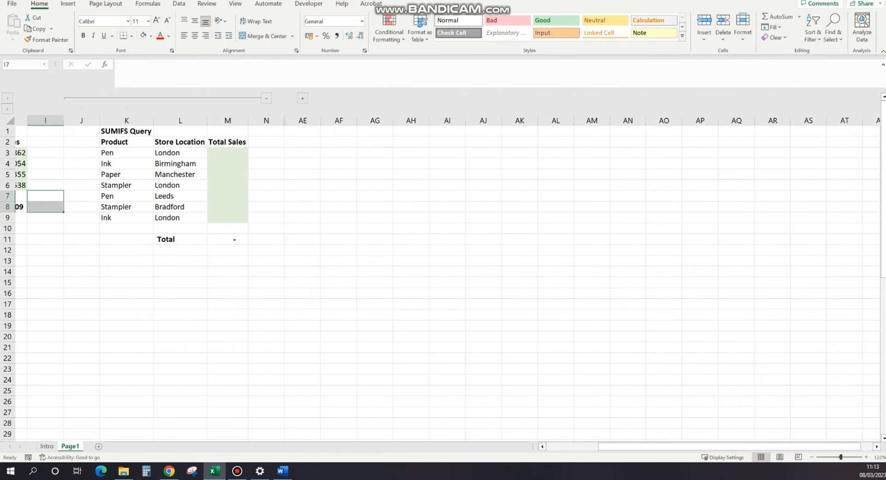
pyautogui.click(135, 131)
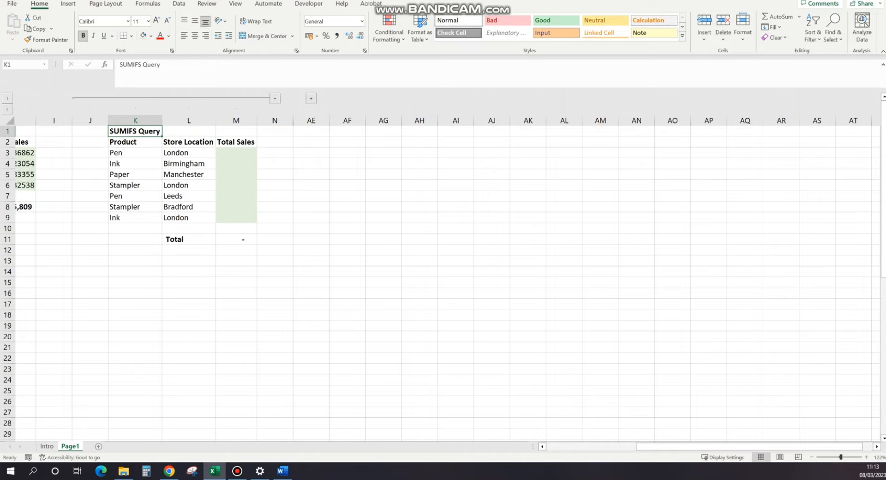
pyautogui.click(237, 196)
pyautogui.click(134, 131)
pyautogui.click(237, 185)
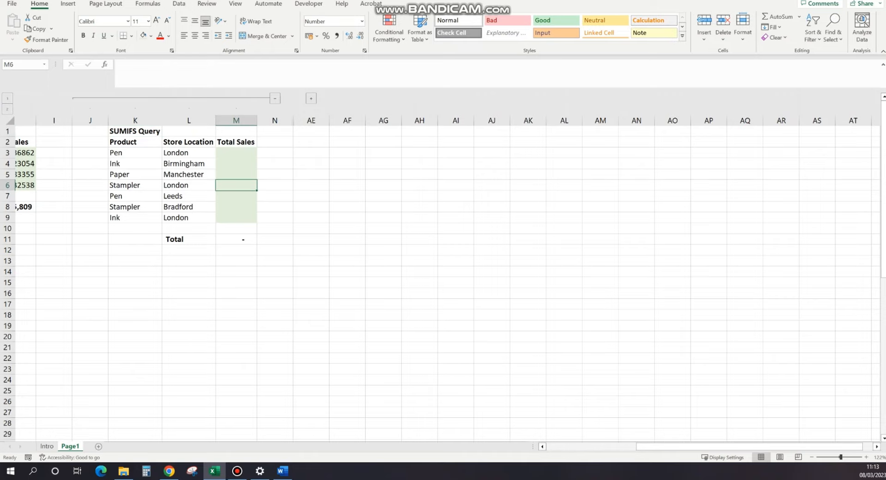
pyautogui.moveTo(134, 142); pyautogui.dragTo(189, 218)
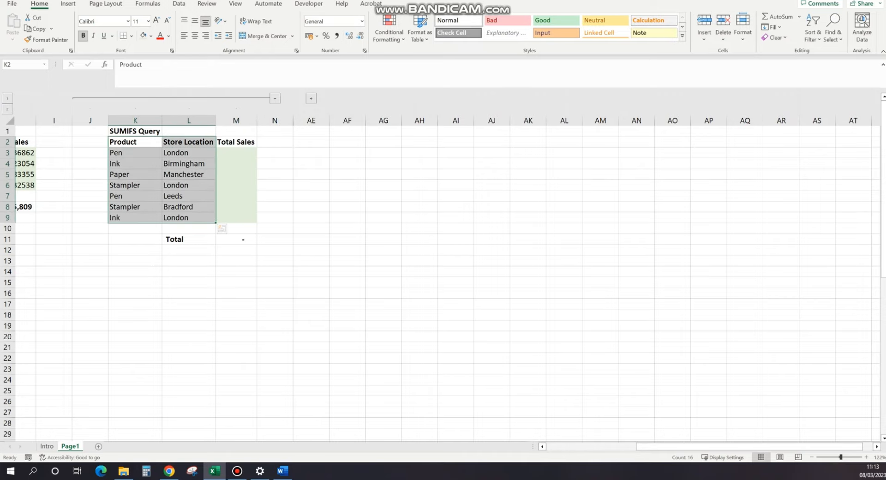
# Widen the Store Location and Total Sales columns of the SUMIFS Query table
pyautogui.moveTo(216, 120); pyautogui.dragTo(332, 120)
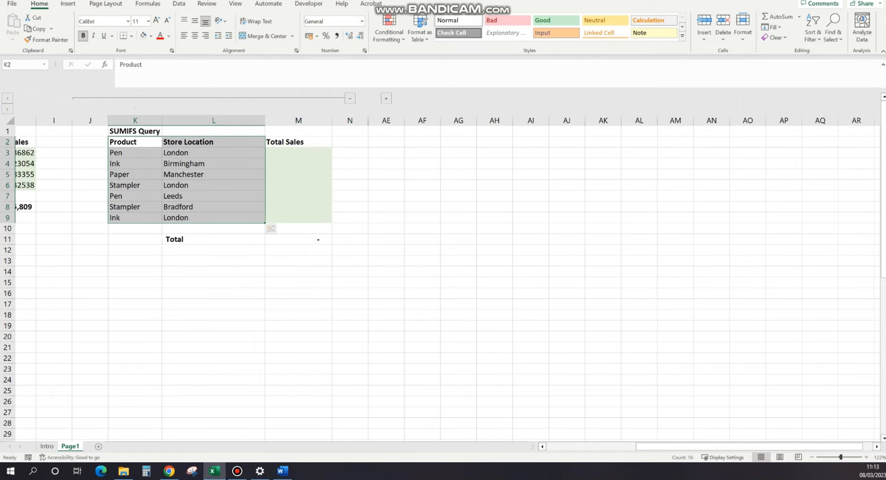
pyautogui.click(305, 142)
pyautogui.click(300, 153)
pyautogui.click(221, 142)
pyautogui.click(143, 142)
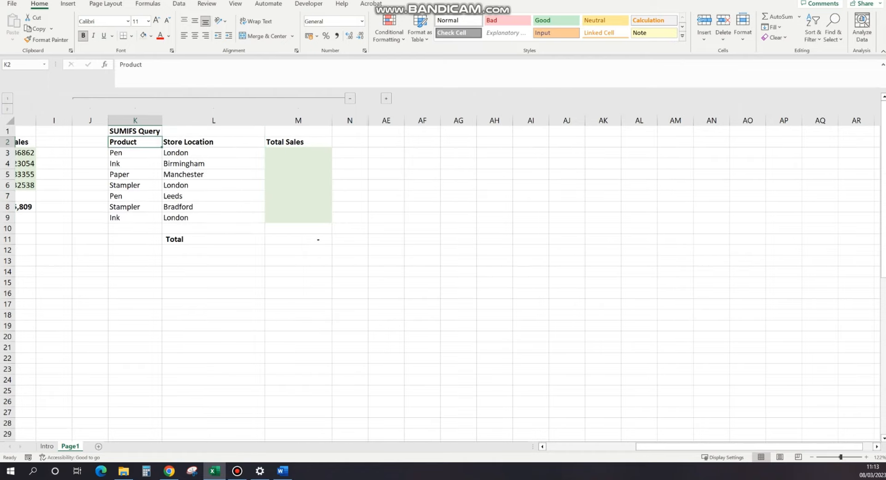
# Review the Product and Store Location criteria pairs in the SUMIFS Query table, including Pen in London and Pen in Leeds
pyautogui.moveTo(134, 153); pyautogui.dragTo(133, 217)
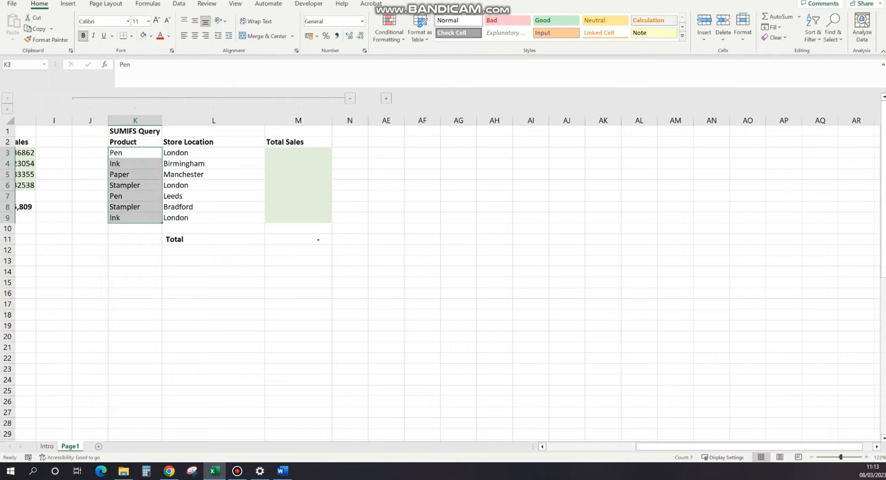
pyautogui.moveTo(203, 152); pyautogui.dragTo(203, 217)
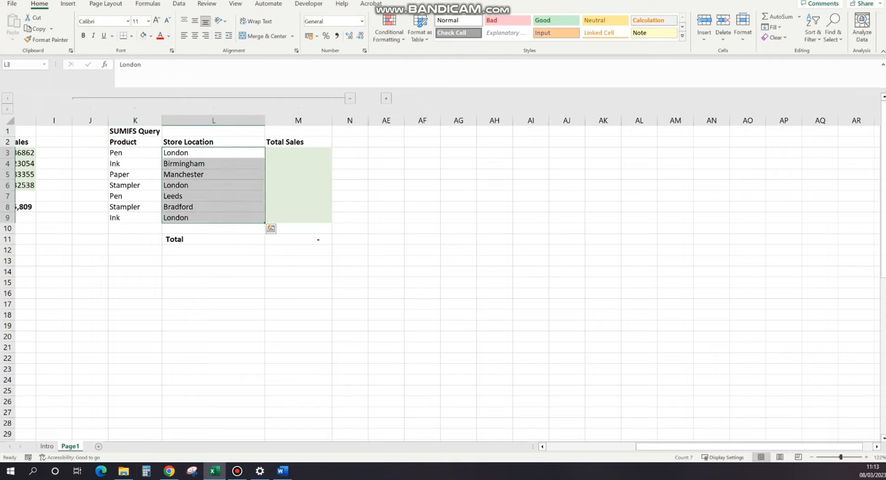
pyautogui.click(135, 152)
pyautogui.click(207, 152)
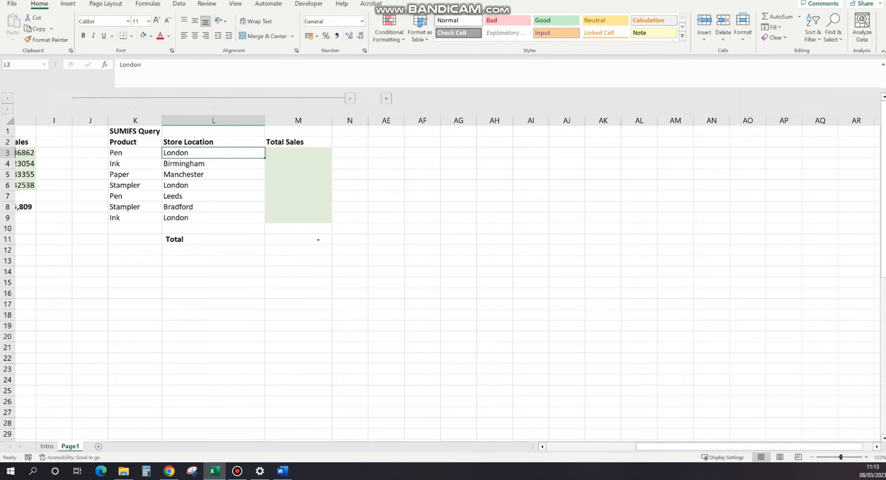
pyautogui.click(134, 196)
pyautogui.click(207, 196)
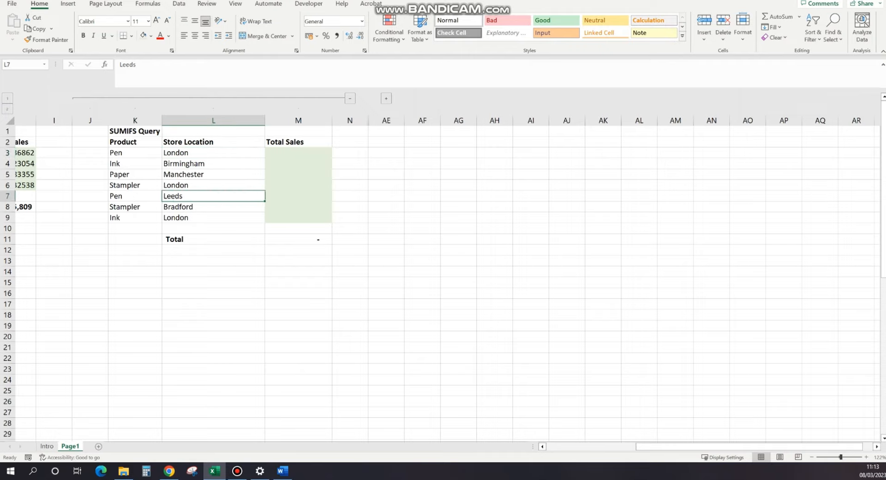
# Begin a SUMIFS formula in M3 with the data table's Sales column, D:D, as the sum range
pyautogui.click(298, 153)
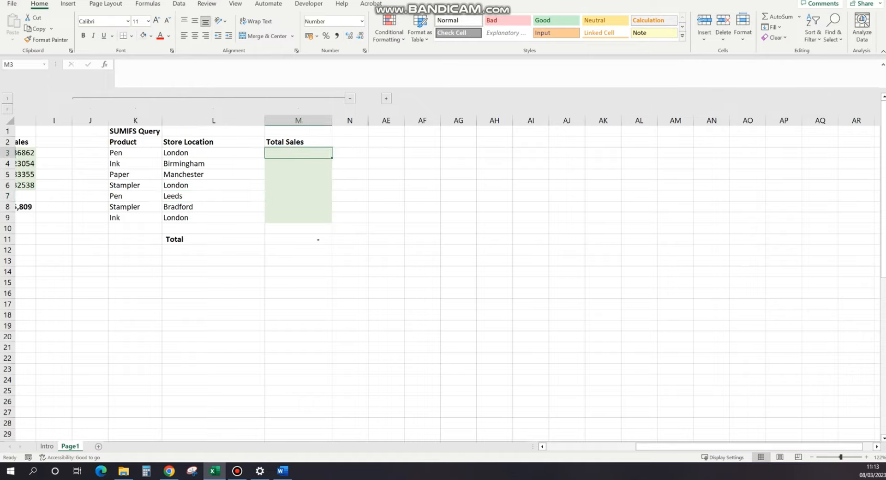
pyautogui.write('=sum')
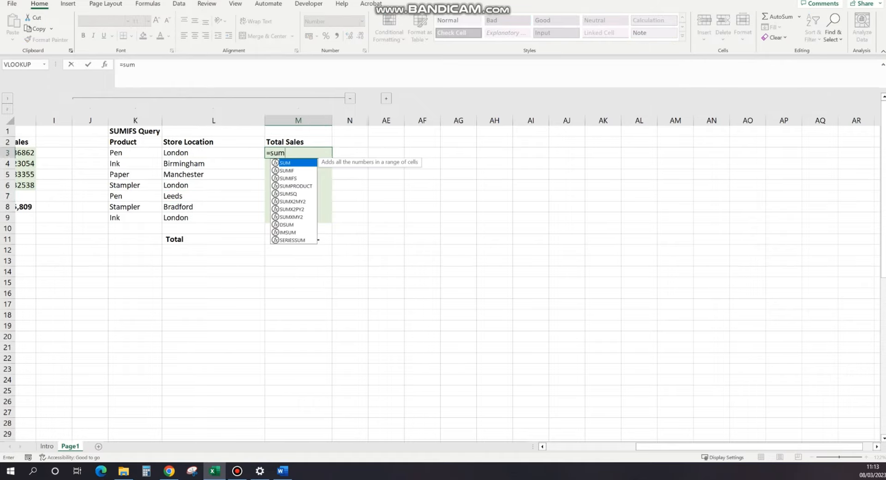
pyautogui.write('ifs')
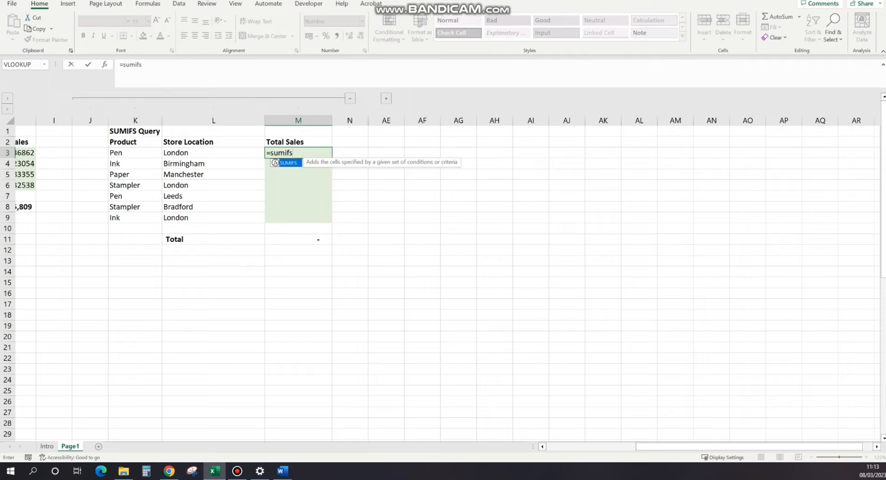
pyautogui.press('Tab')
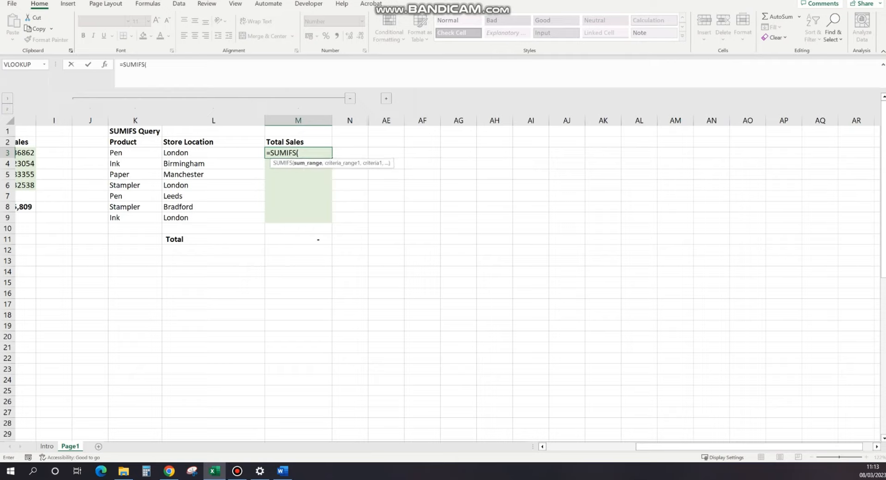
pyautogui.click(146, 64)
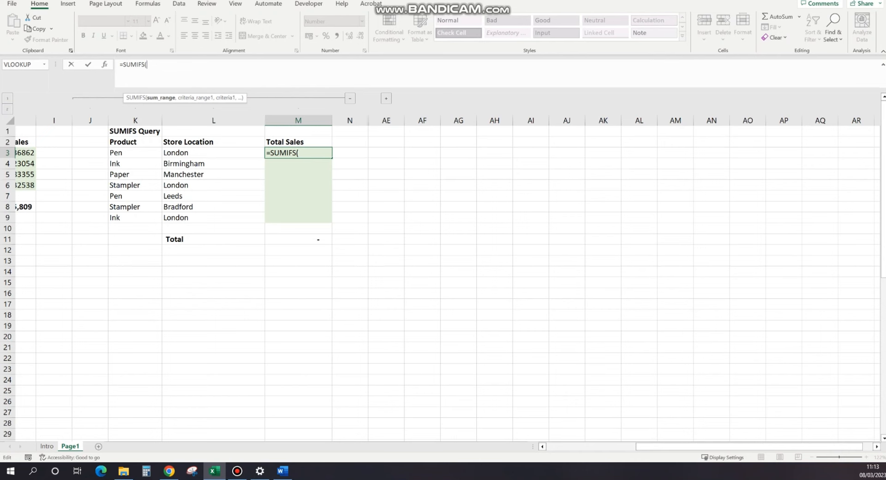
pyautogui.hscroll(-5, 443, 268)
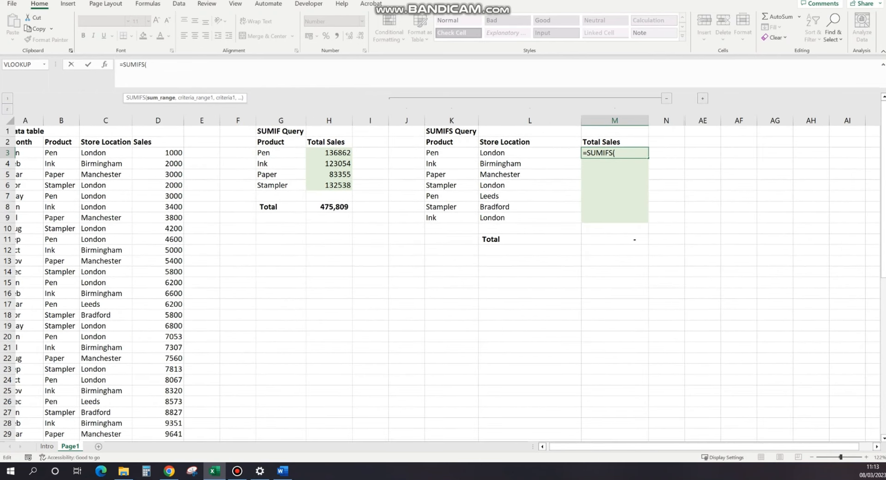
pyautogui.hscroll(-1, 443, 268)
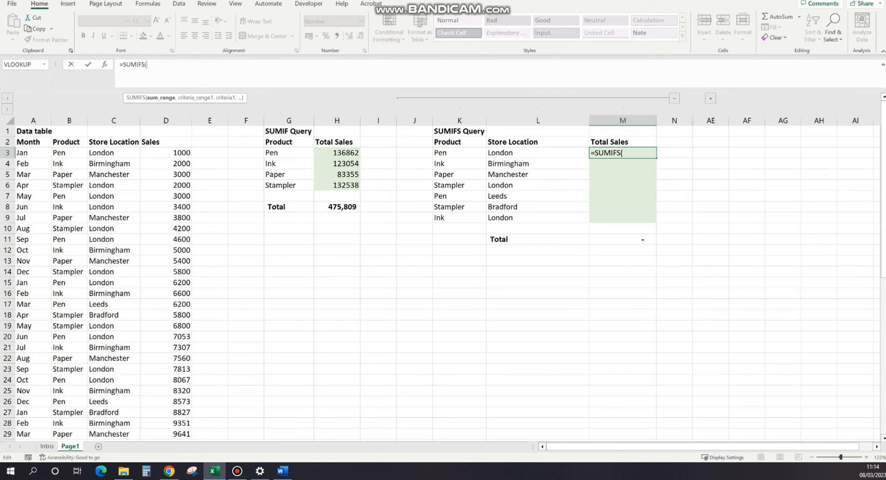
pyautogui.click(166, 121)
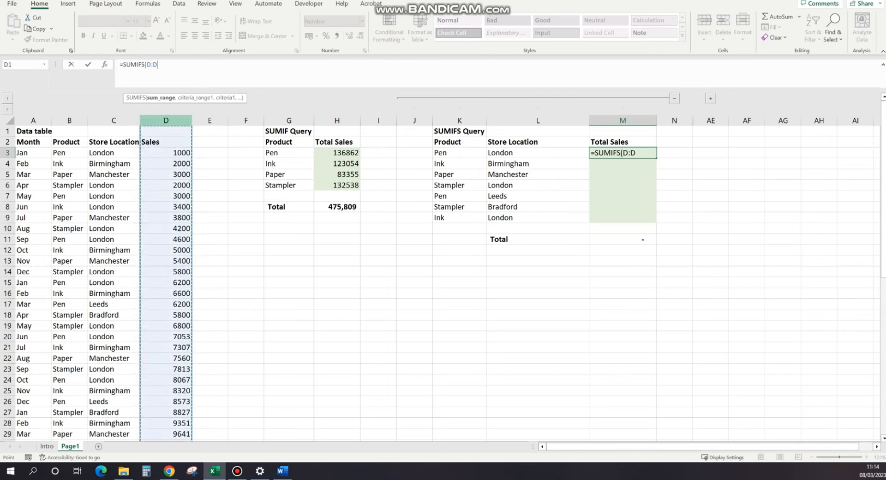
pyautogui.write(',')
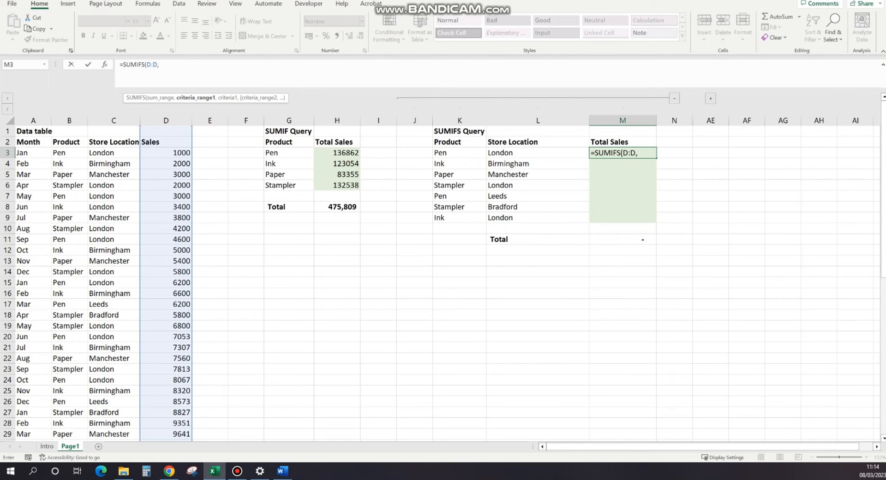
# Add the Product column B:B as the first criteria range and K3 as its criterion
pyautogui.click(69, 120)
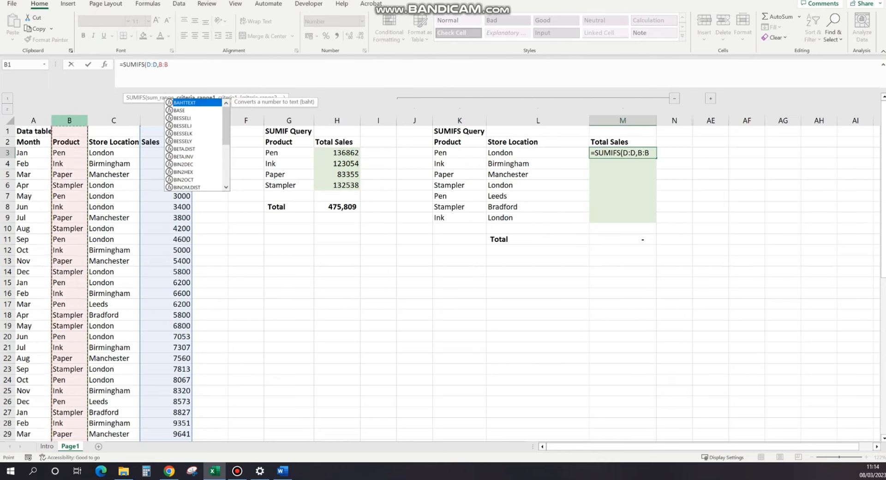
pyautogui.write(',')
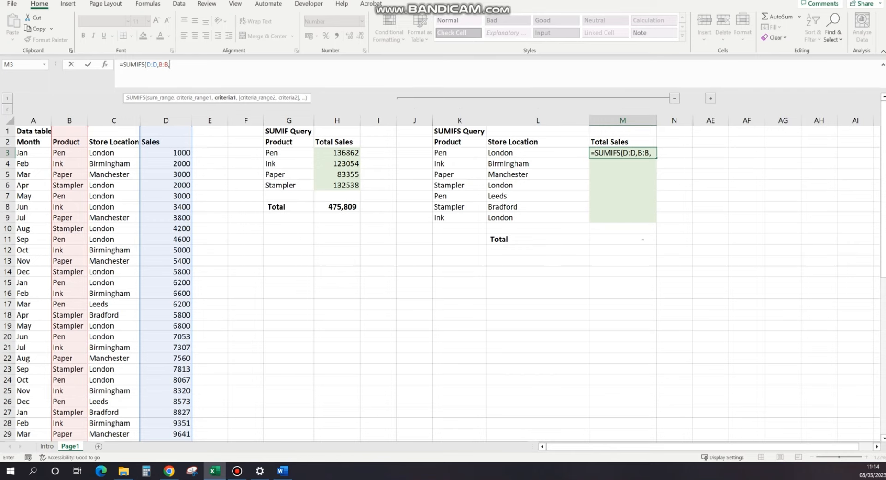
pyautogui.click(459, 153)
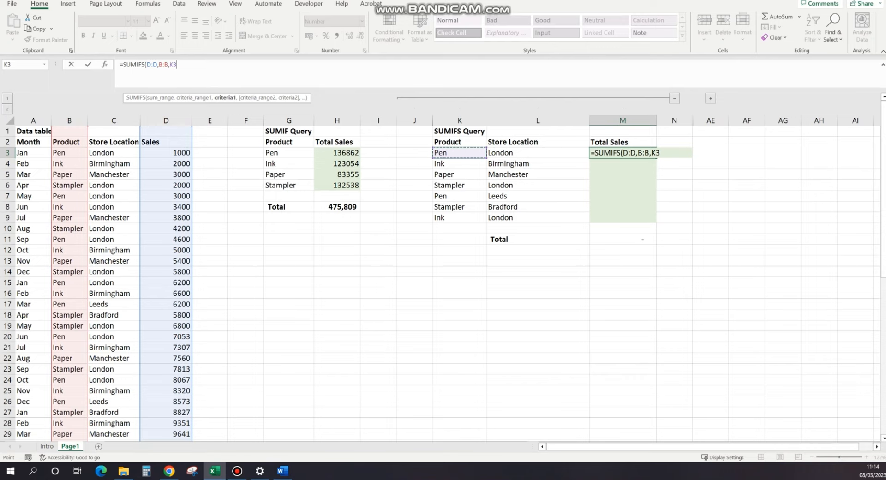
pyautogui.write(',')
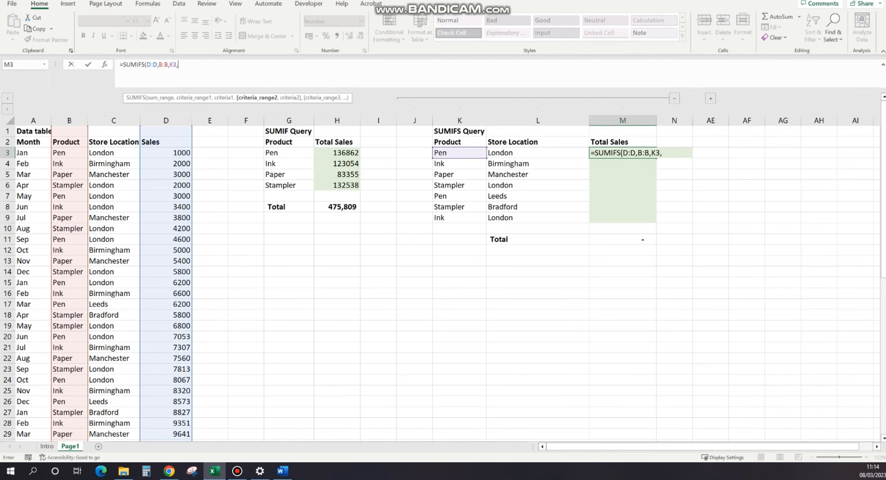
# Add the Store Location column C:C with criterion L3 and complete the formula as =SUMIFS(D:D,B:B,K3,C:C,L3)
pyautogui.click(113, 120)
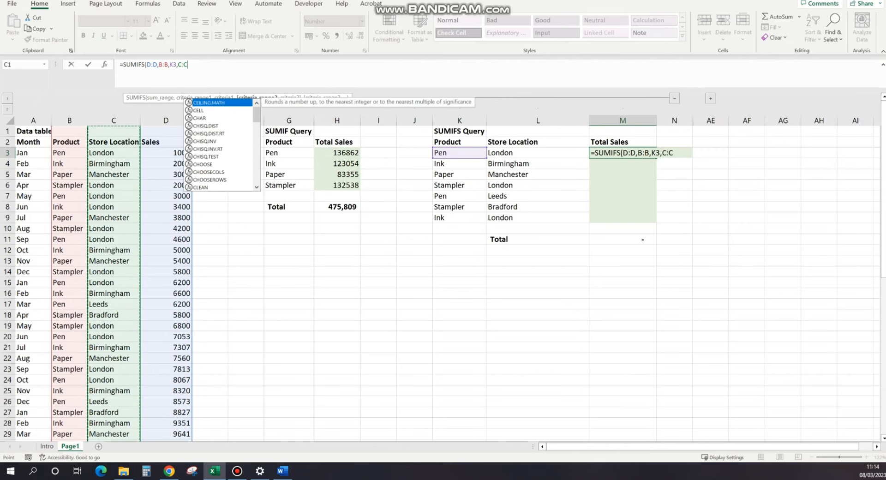
pyautogui.write(',')
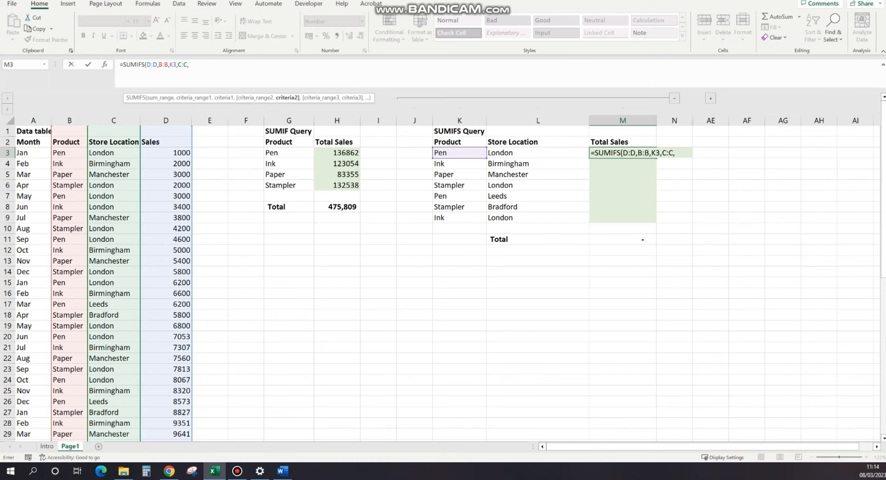
pyautogui.click(537, 153)
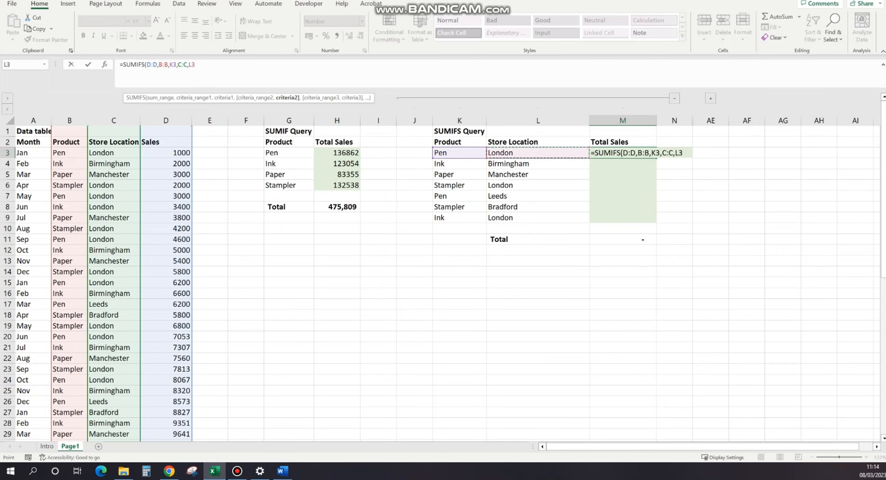
pyautogui.write(')')
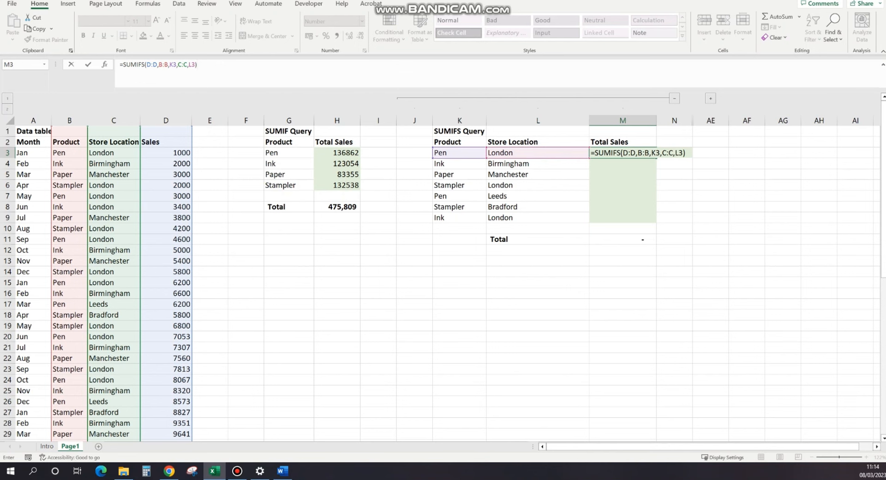
pyautogui.hotkey('ctrl', 'Return')
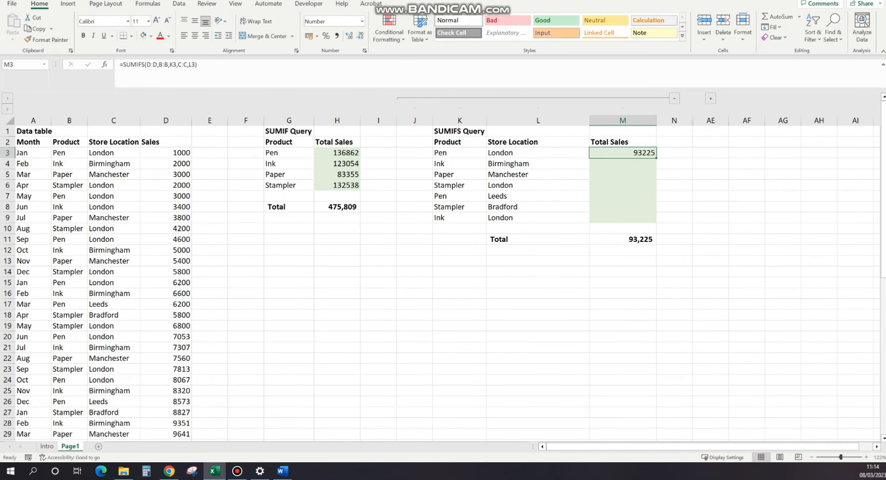
# Format the Pen/London total in M3 with thousands separators and no decimal places
pyautogui.click(336, 36)
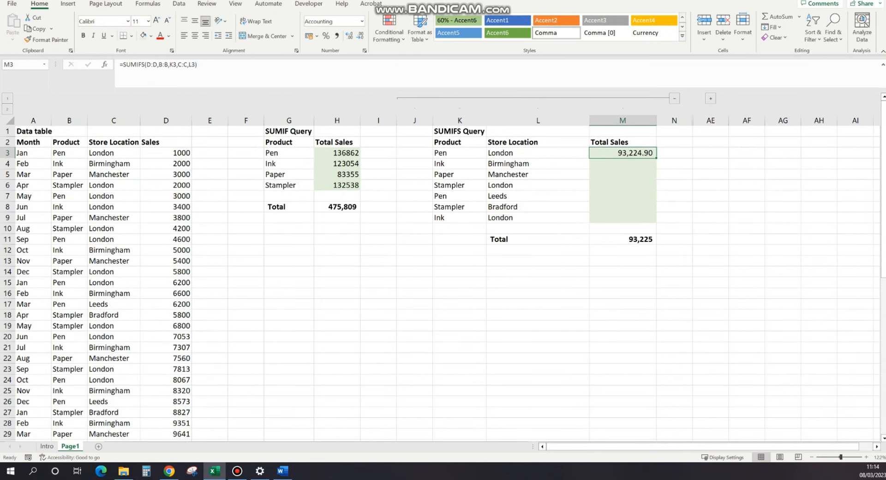
pyautogui.click(361, 36)
pyautogui.click(360, 36)
pyautogui.press('Left')
pyautogui.press('Left')
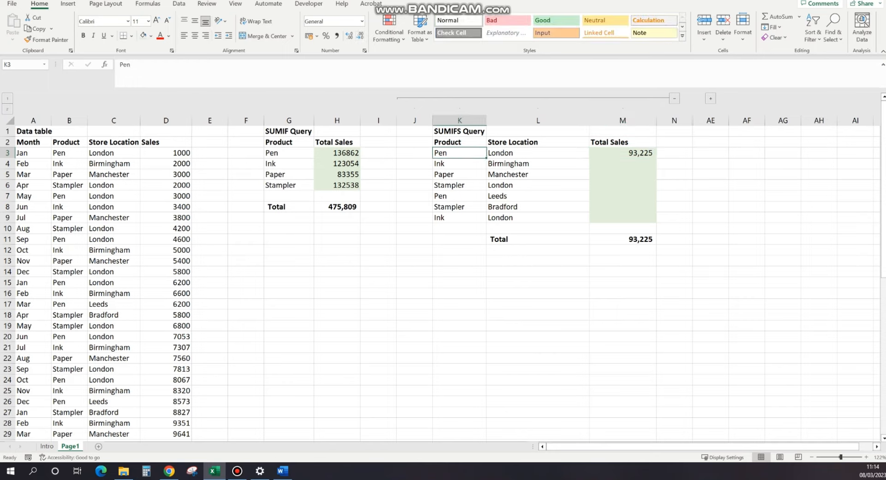
# Copy the SUMIFS formula from M3 to the remaining Total Sales rows in M4:M9
pyautogui.press('Right')
pyautogui.press('Right')
pyautogui.hotkey('ctrl', 'c')
pyautogui.press('Down')
pyautogui.hotkey('shift', 'Down')
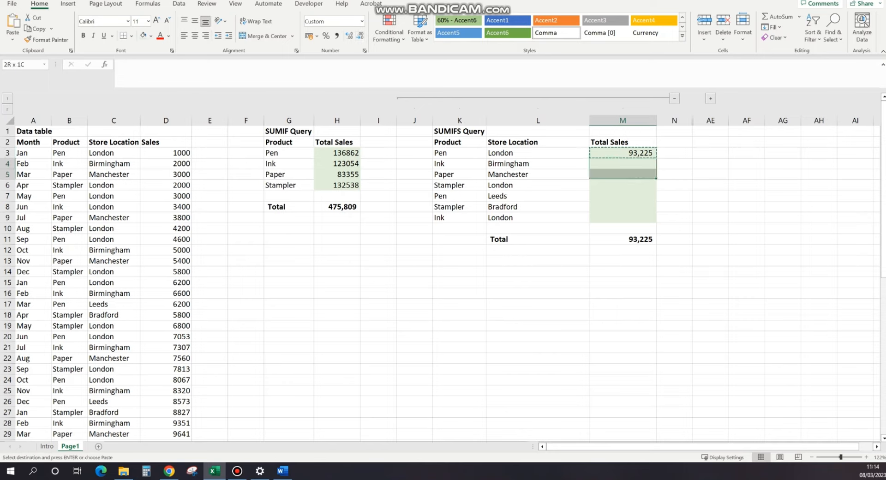
pyautogui.moveTo(623, 175); pyautogui.dragTo(623, 218)
pyautogui.hotkey('ctrl', 'v')
pyautogui.click(711, 261)
# Compare the SUMIFS Query total in M11 with the SUMIF Query total in H8, and clear the copy selection
pyautogui.click(623, 239)
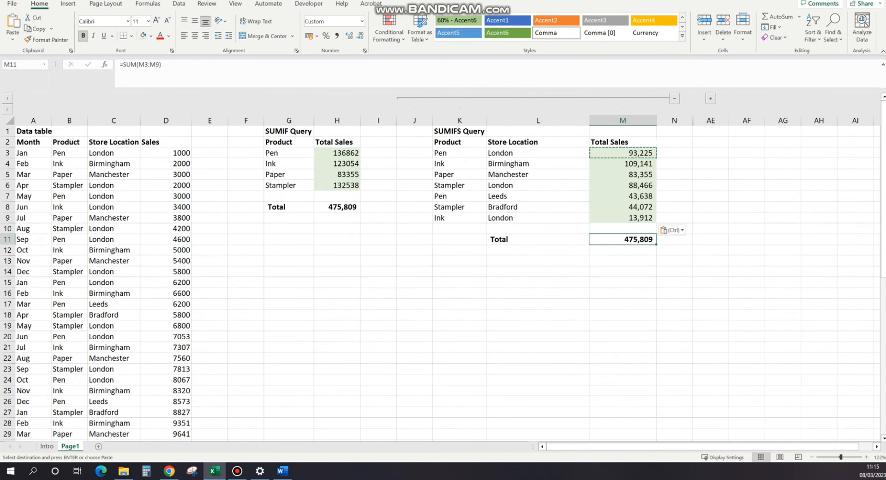
pyautogui.click(166, 120)
pyautogui.moveTo(440, 153); pyautogui.dragTo(531, 218)
pyautogui.click(622, 239)
pyautogui.click(337, 207)
pyautogui.click(623, 239)
pyautogui.click(337, 207)
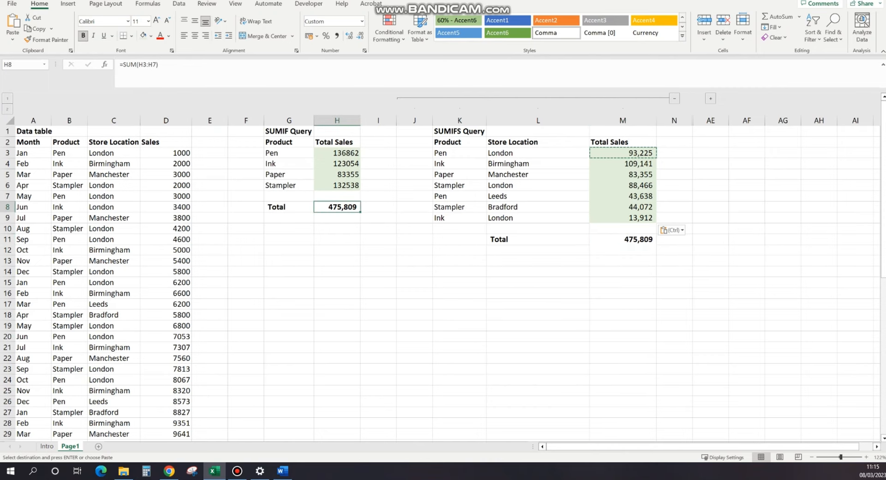
pyautogui.hscroll(4, 443, 277)
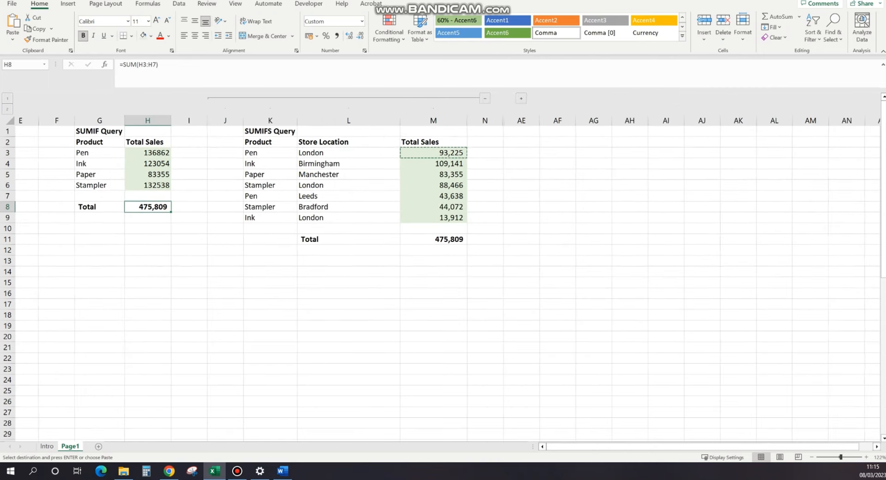
pyautogui.press('Escape')
pyautogui.hscroll(-1, 443, 277)
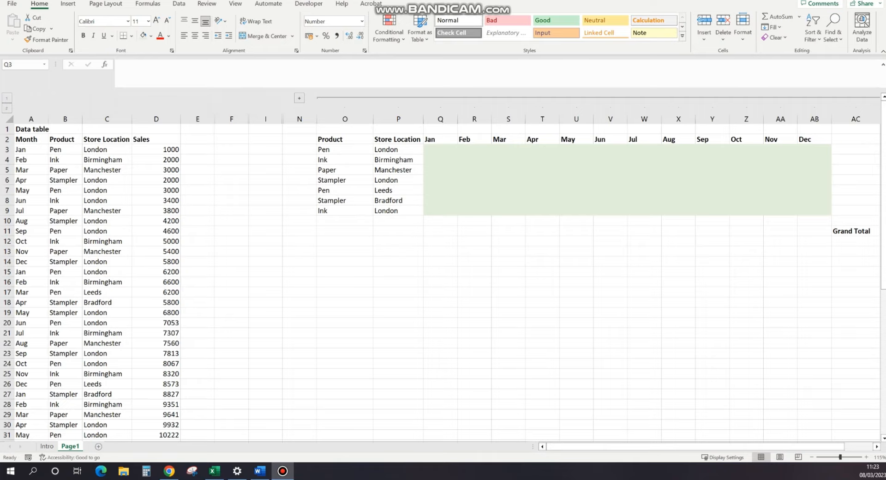
# Examine the monthly query table's Product, Store Location and Jan to Dec headings in O2:AB2, ending on the empty cell Q3
pyautogui.click(344, 120)
pyautogui.moveTo(345, 119); pyautogui.dragTo(398, 120)
pyautogui.moveTo(344, 140); pyautogui.dragTo(398, 210)
pyautogui.click(345, 140)
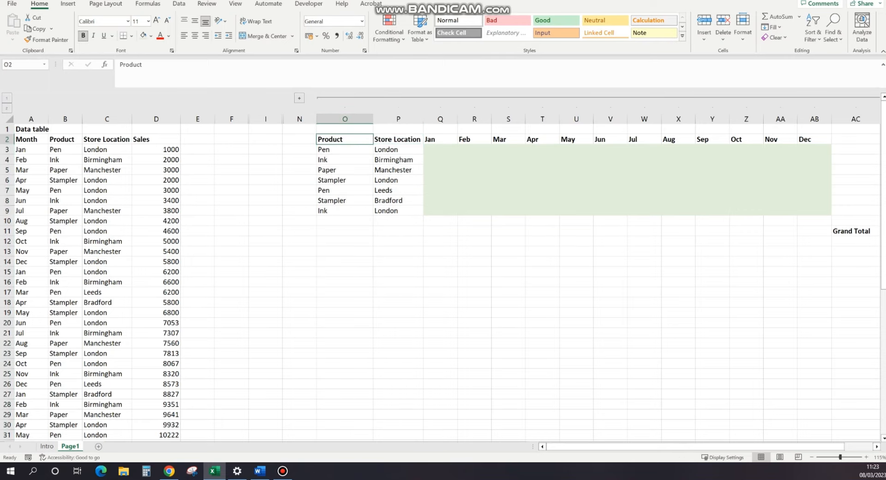
pyautogui.click(398, 140)
pyautogui.moveTo(438, 139); pyautogui.dragTo(815, 140)
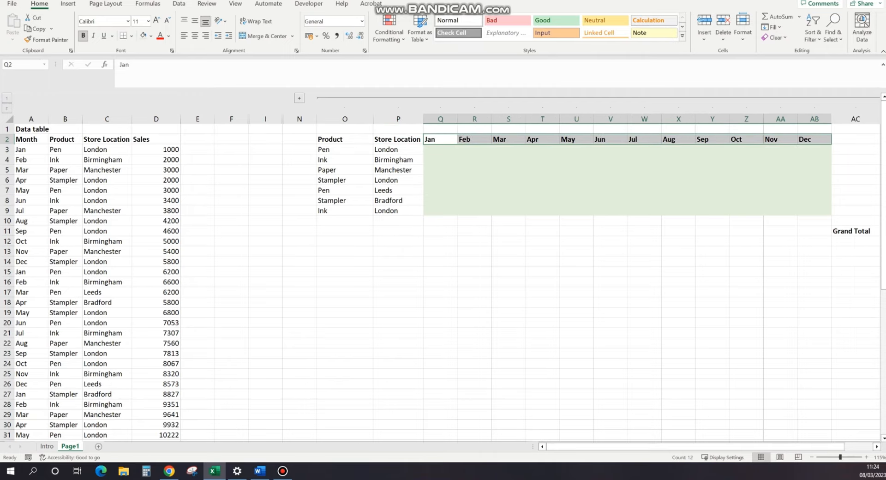
pyautogui.moveTo(440, 118); pyautogui.dragTo(815, 119)
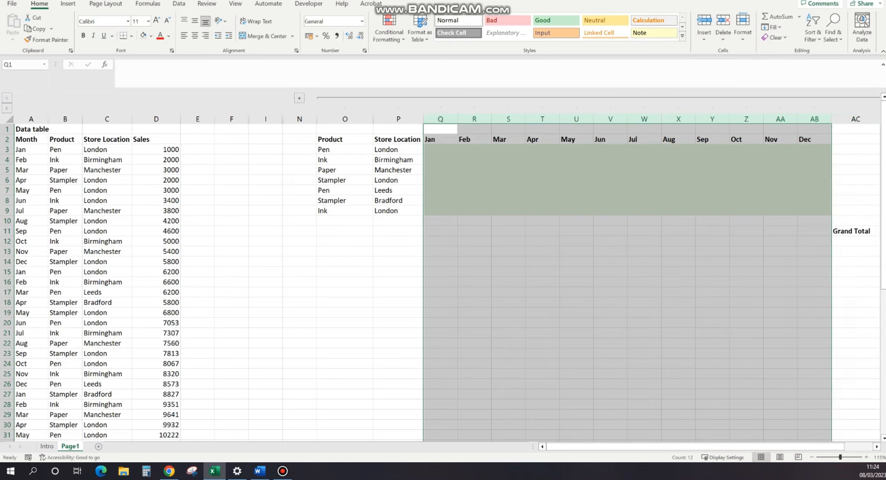
pyautogui.click(576, 211)
pyautogui.click(441, 149)
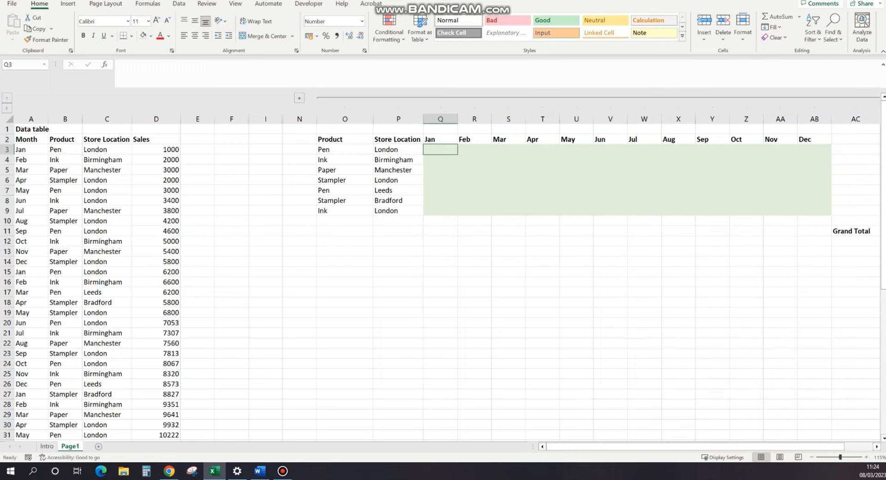
pyautogui.moveTo(344, 139); pyautogui.dragTo(814, 139)
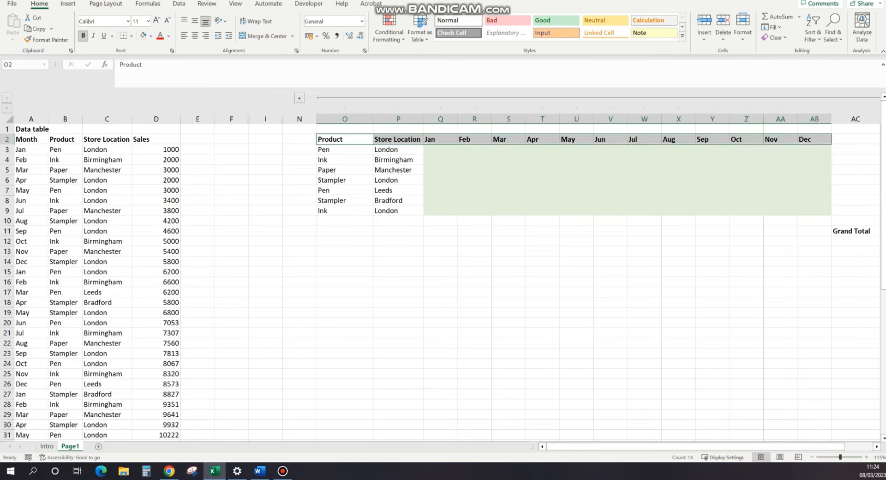
pyautogui.click(440, 149)
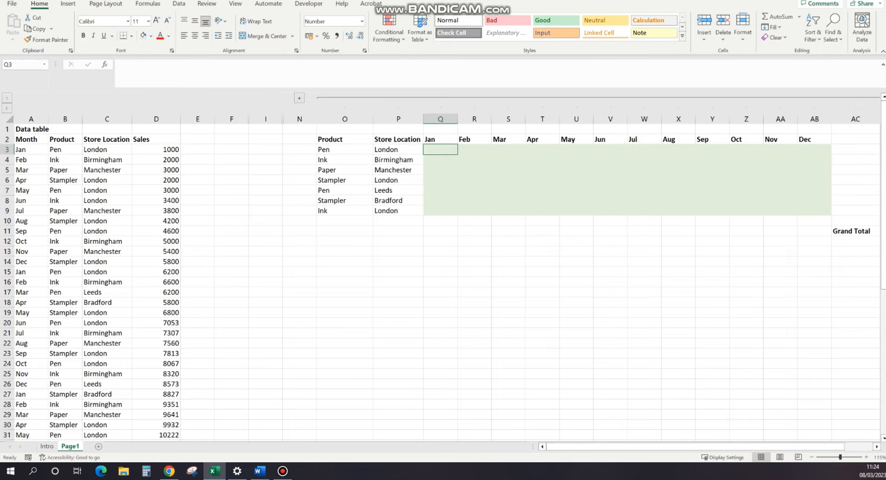
# Start a SUMIFS formula in Q3 with the Sales column as the absolute sum range $D:$D
pyautogui.write('=sumifs')
pyautogui.press('Tab')
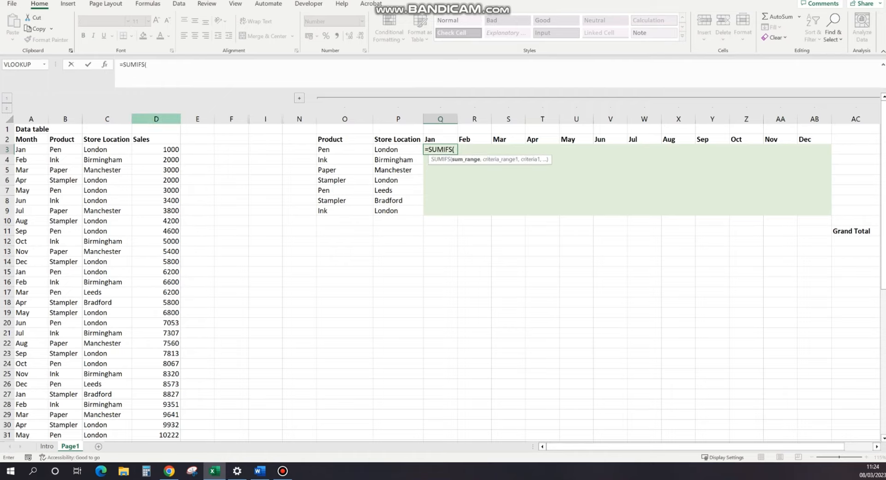
pyautogui.click(156, 118)
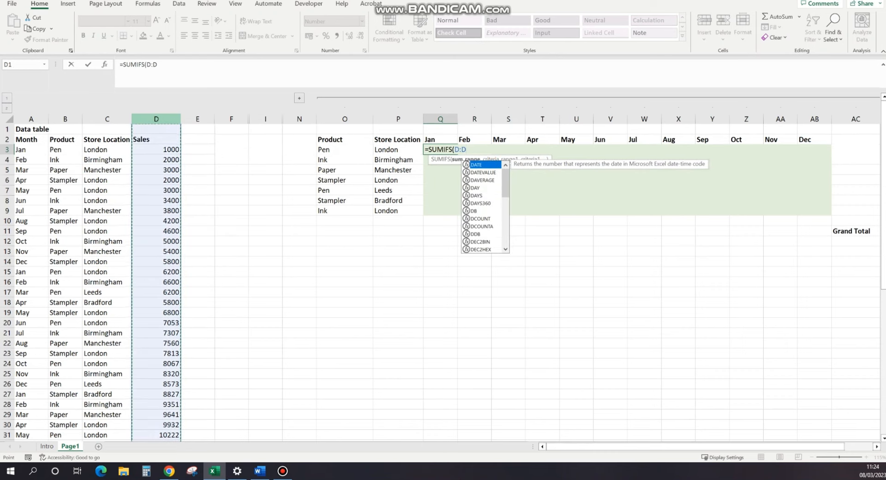
pyautogui.press('F4')
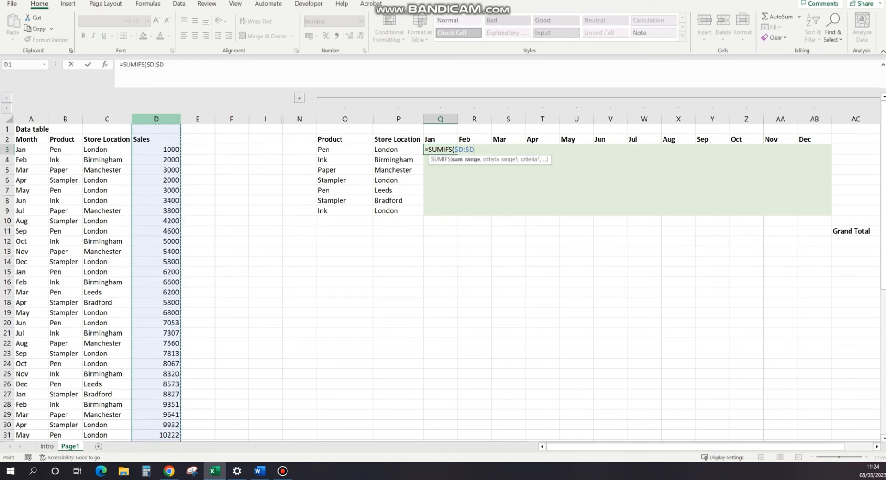
pyautogui.moveTo(146, 65); pyautogui.dragTo(165, 64)
pyautogui.click(166, 64)
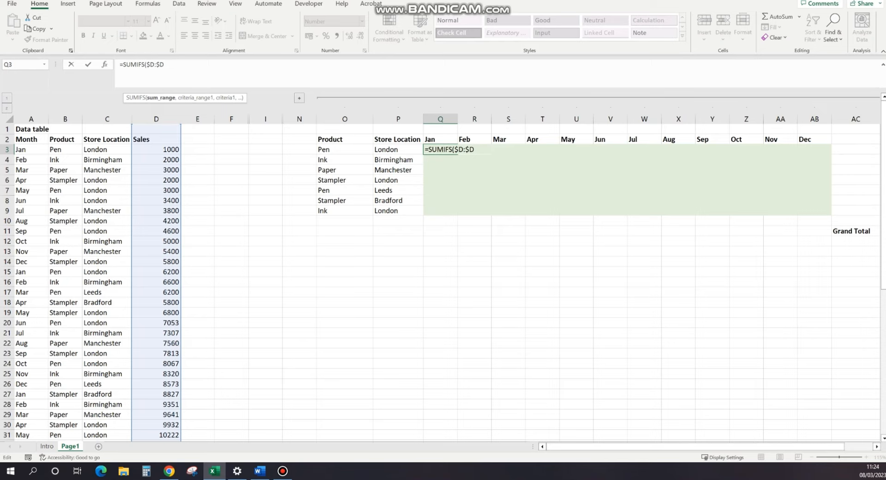
pyautogui.write(',')
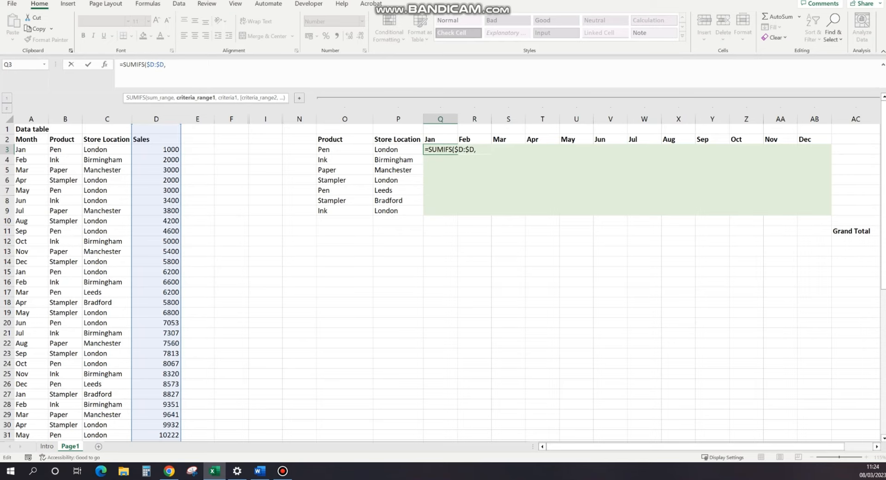
# Add the product criterion to the Q3 formula, matching $B:$B against $O3 with only the column locked
pyautogui.click(65, 118)
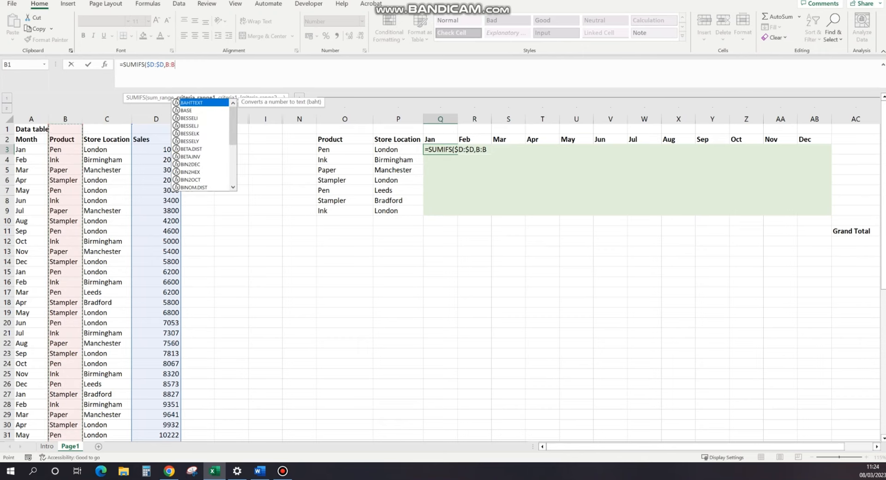
pyautogui.press('F4')
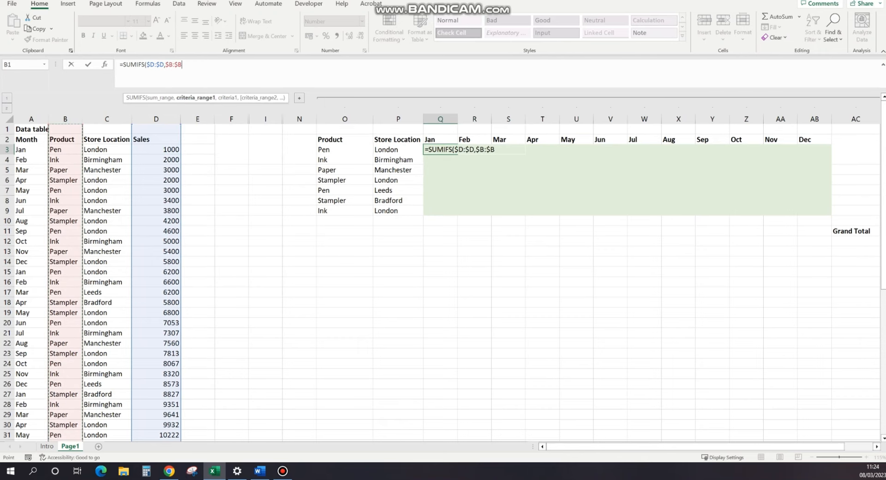
pyautogui.write(',')
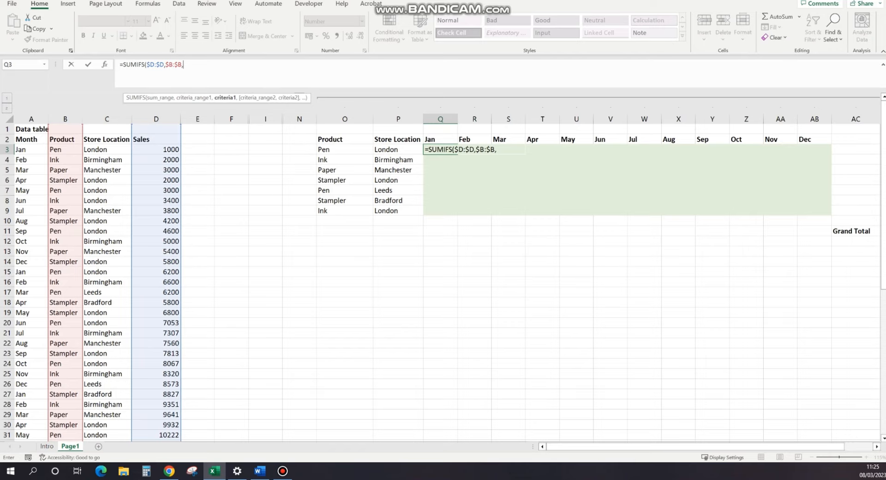
pyautogui.click(345, 149)
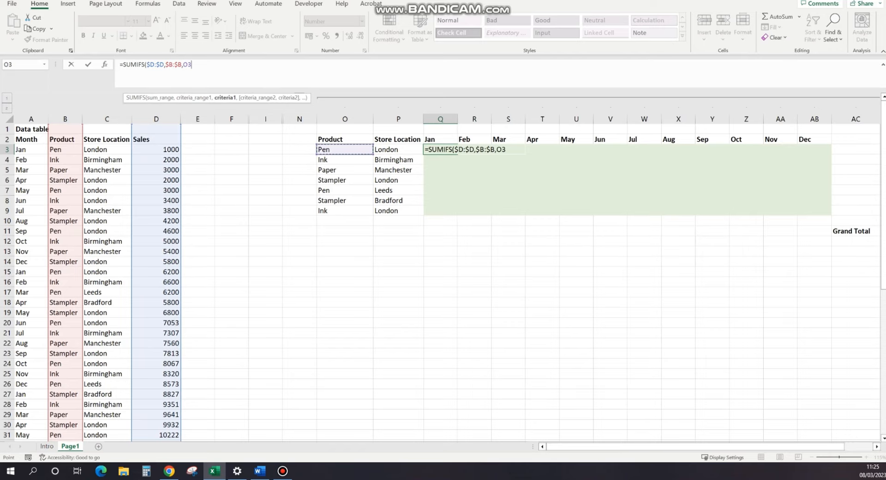
pyautogui.press('F4')
pyautogui.press('F4')
pyautogui.press('F4')
pyautogui.write(',')
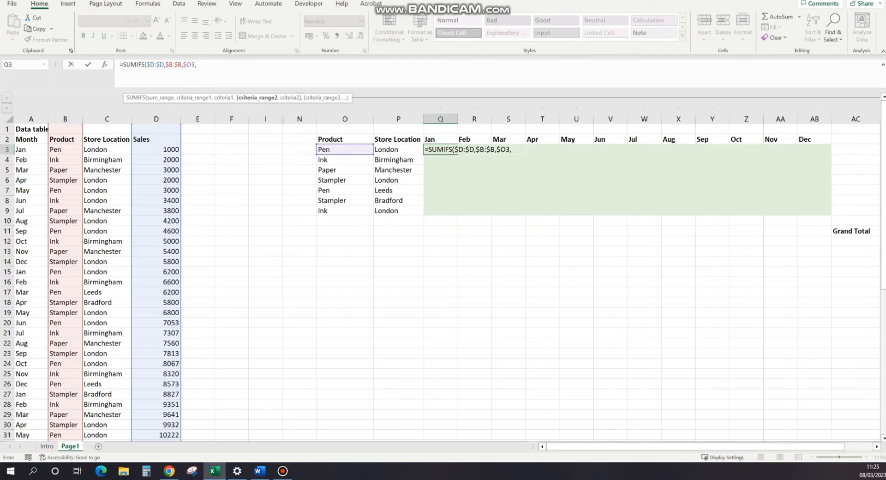
# Add the store location criterion to the Q3 formula, matching $C:$C against $P3 with only the column locked
pyautogui.click(107, 120)
pyautogui.press('F4')
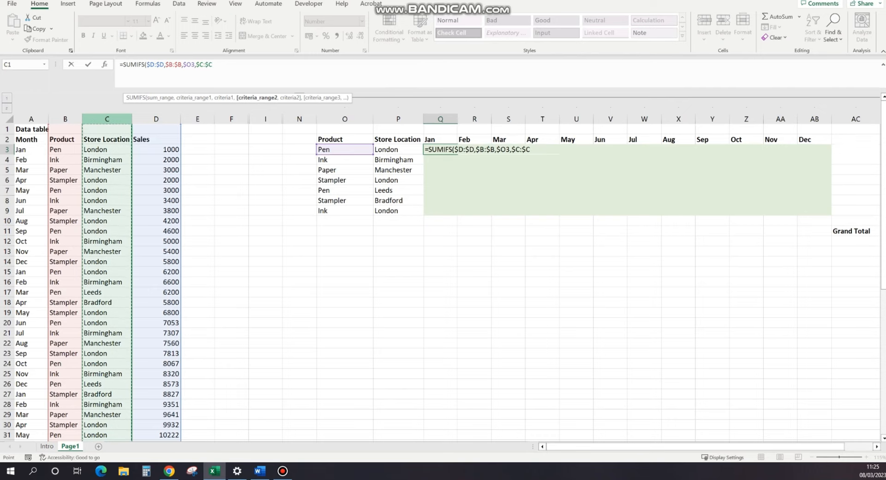
pyautogui.write(',')
pyautogui.click(398, 149)
pyautogui.press('F4')
pyautogui.press('F4')
pyautogui.press('F4')
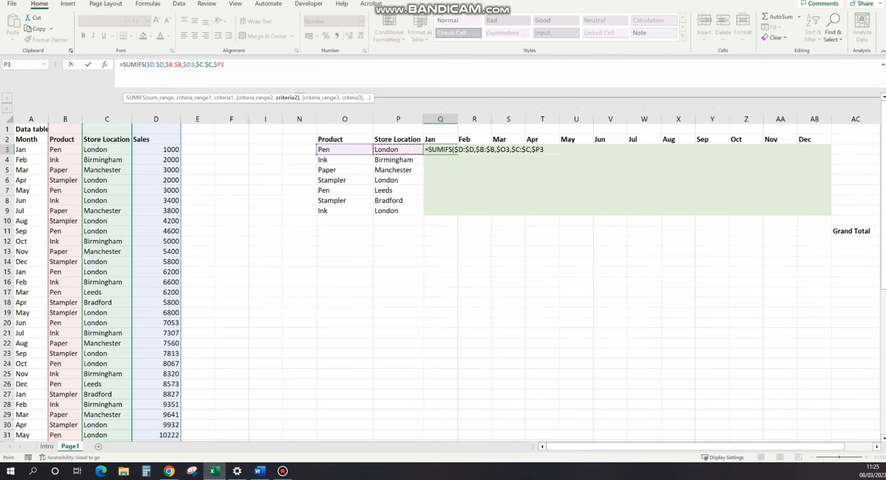
pyautogui.write(',')
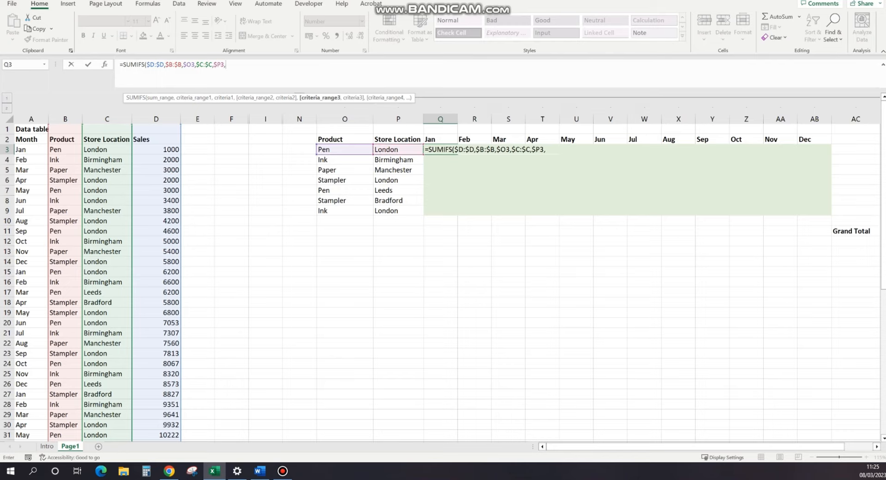
# Add the month criterion matching $A:$A against Q$2, with only the heading's row locked, and enter the Q3 formula
pyautogui.click(31, 119)
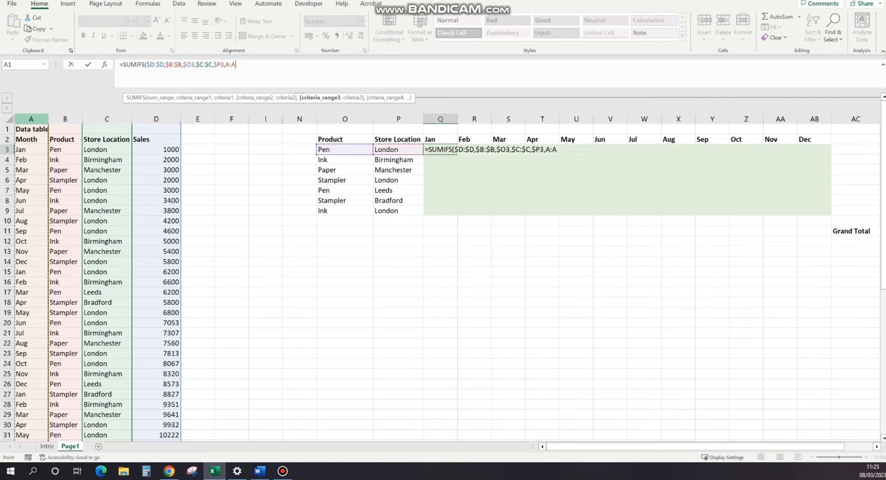
pyautogui.press('F4')
pyautogui.write(',')
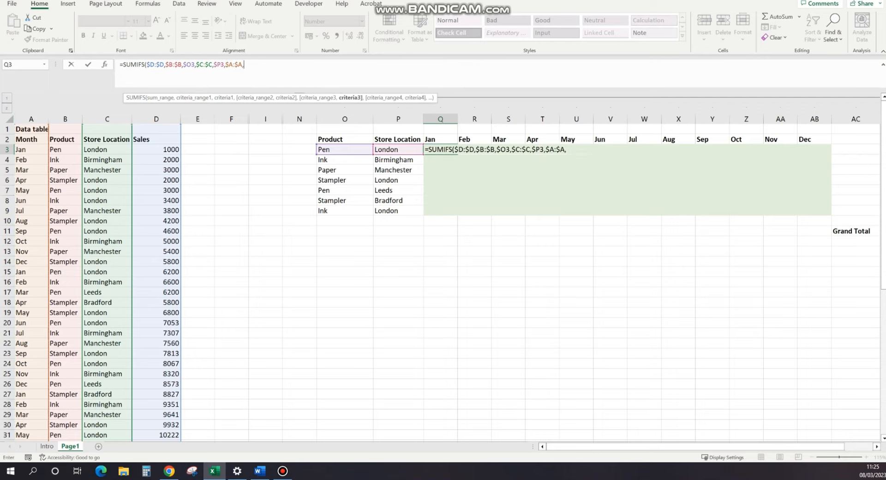
pyautogui.click(438, 139)
pyautogui.press('F4')
pyautogui.press('F4')
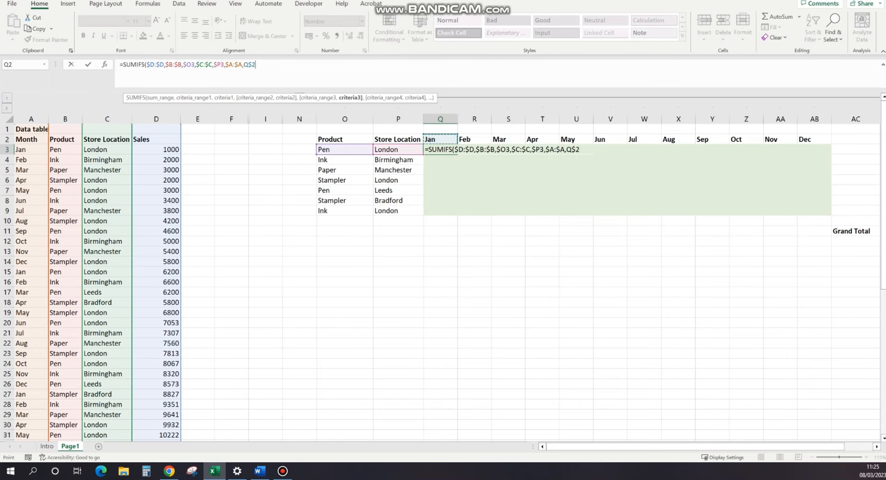
pyautogui.hotkey('ctrl', 'Return')
# Copy the SUMIFS formula from Q3 down the Jan column to Q9
pyautogui.scroll(-10, 443, 276)
pyautogui.hotkey('ctrl', 'Up')
pyautogui.hotkey('ctrl', 'c')
pyautogui.press('Left')
pyautogui.hotkey('ctrl', 'Down')
pyautogui.press('Right')
pyautogui.hotkey('shift', 'Up')
pyautogui.hotkey('shift', 'Up')
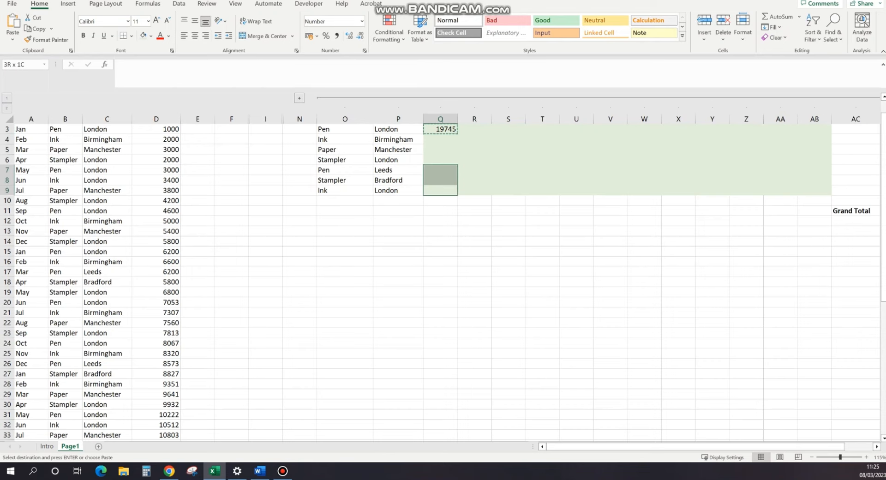
pyautogui.hotkey('shift', 'Up')
pyautogui.hotkey('shift', 'Up')
pyautogui.hotkey('shift', 'Up')
pyautogui.hotkey('shift', 'Up')
pyautogui.hotkey('ctrl', 'v')
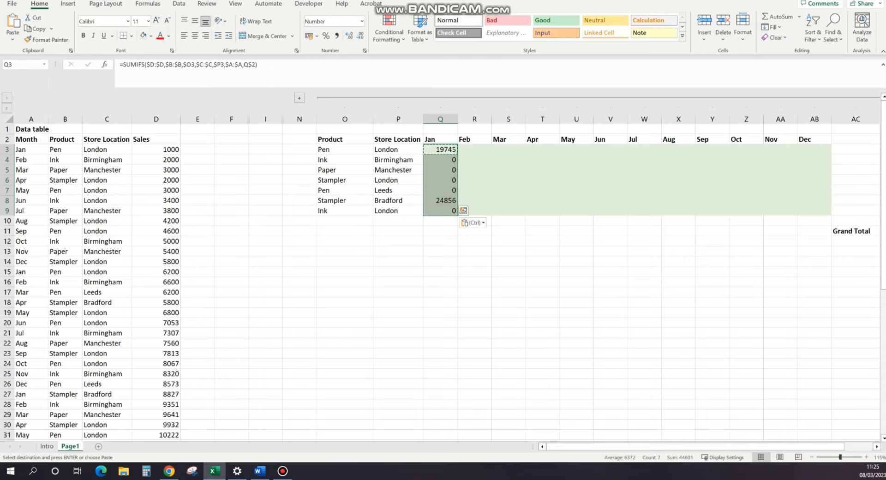
# Paste the copied SUMIFS formula across the Feb to Dec columns in R3:AB9
pyautogui.press('Right')
pyautogui.hotkey('shift', 'Right')
pyautogui.hotkey('shift', 'Right')
pyautogui.hotkey('shift', 'Right')
pyautogui.hotkey('shift', 'Right')
pyautogui.hotkey('shift', 'Right')
pyautogui.hotkey('shift', 'Right')
pyautogui.hotkey('shift', 'Right')
pyautogui.hotkey('shift', 'Right')
pyautogui.hotkey('shift', 'Down')
pyautogui.hotkey('shift', 'Down')
pyautogui.hotkey('shift', 'Right')
pyautogui.hotkey('shift', 'Right')
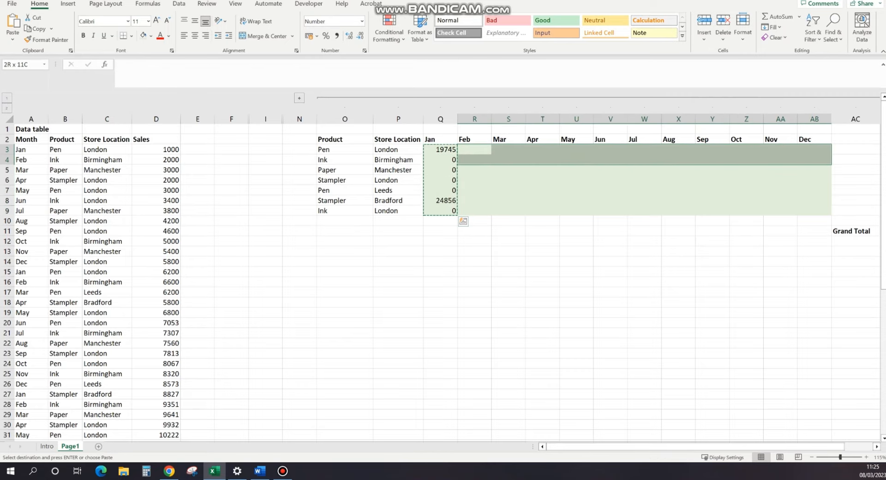
pyautogui.hotkey('shift', 'Down')
pyautogui.hotkey('shift', 'Down')
pyautogui.hotkey('shift', 'Down')
pyautogui.hotkey('shift', 'Down')
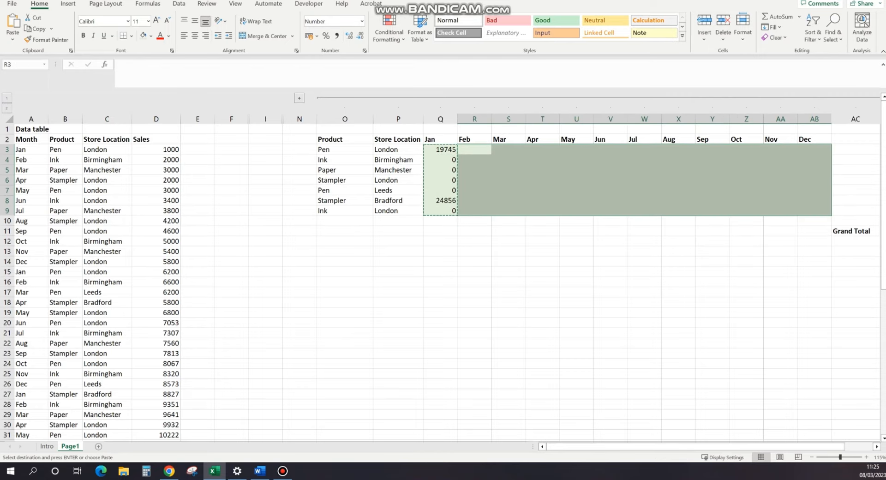
pyautogui.hotkey('ctrl', 'v')
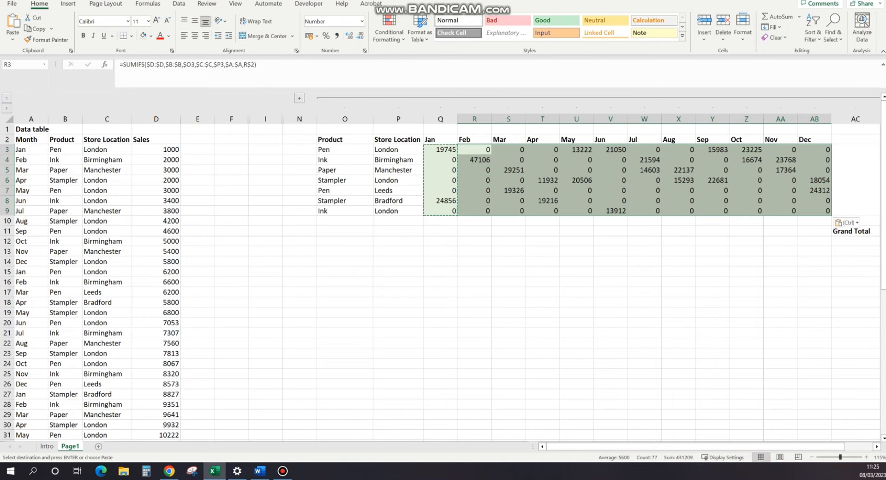
# Examine the Feb results in R3:R9 and clear the copy selection
pyautogui.press('Left')
pyautogui.press('Right')
pyautogui.hotkey('shift', 'Down')
pyautogui.hotkey('shift', 'Down')
pyautogui.hotkey('shift', 'Down')
pyautogui.hotkey('shift', 'Down')
pyautogui.hotkey('shift', 'Down')
pyautogui.hotkey('shift', 'Down')
pyautogui.hotkey('shift', 'Down')
pyautogui.hotkey('shift', 'Up')
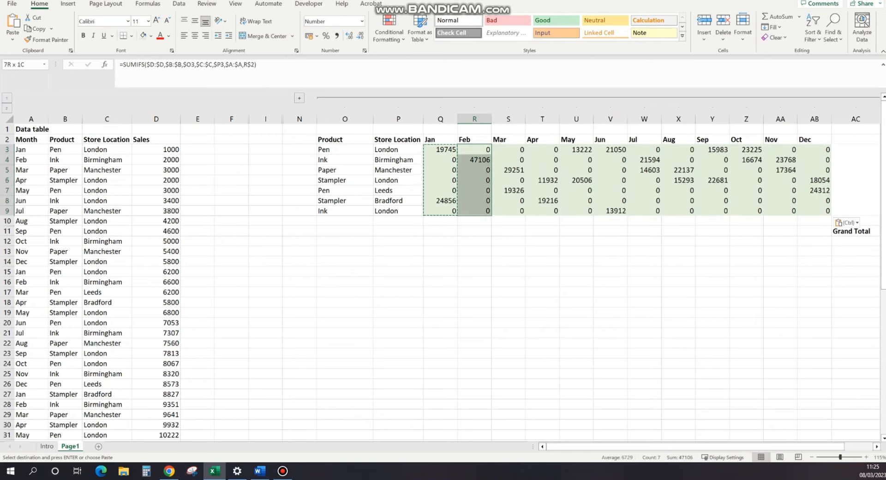
pyautogui.press('Escape')
pyautogui.press('Escape')
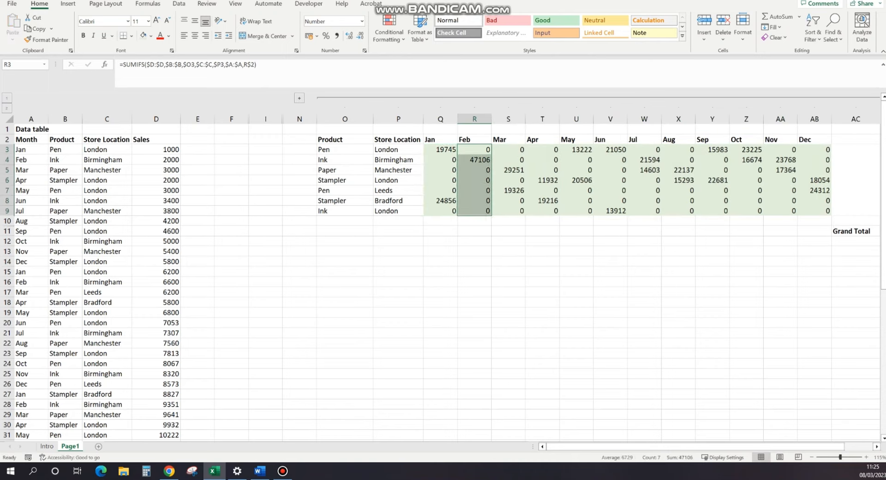
# Inspect the SUM formulas behind the Pen/London row total in AD3 and the Grand Total in AD11
pyautogui.click(576, 241)
pyautogui.hscroll(4, 577, 242)
pyautogui.click(707, 231)
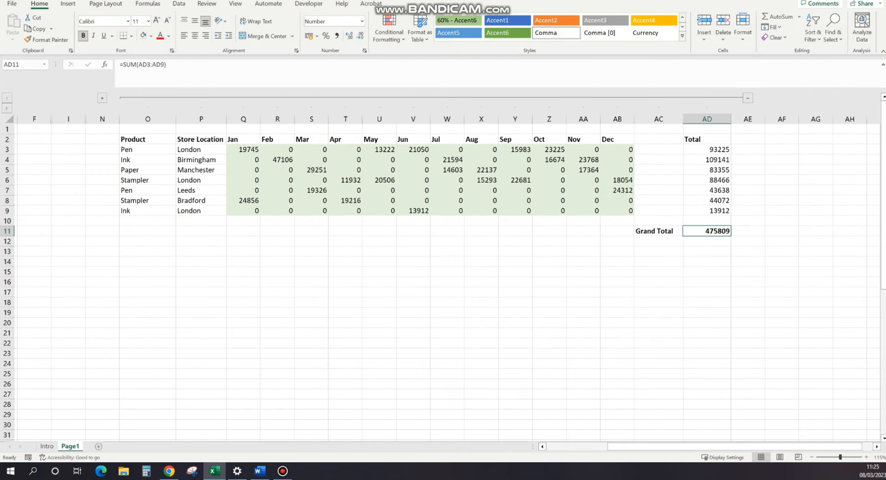
pyautogui.doubleClick(713, 150)
pyautogui.press('Escape')
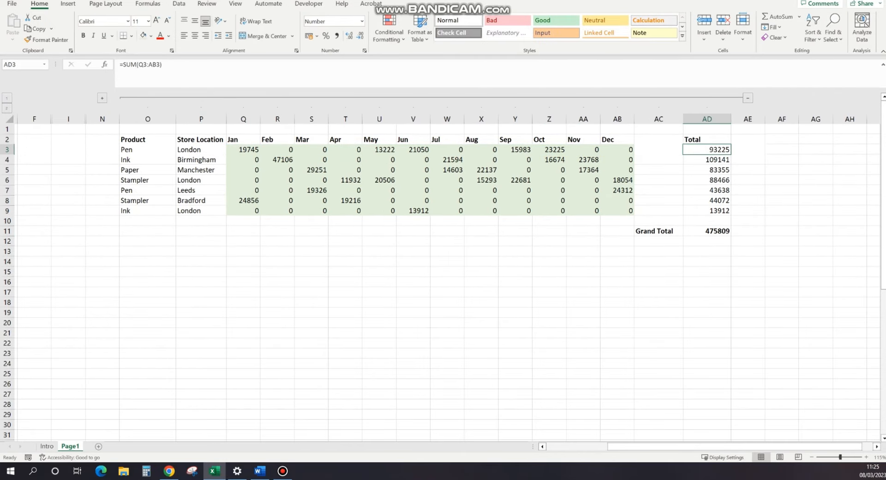
pyautogui.click(707, 231)
pyautogui.hscroll(-2, 443, 277)
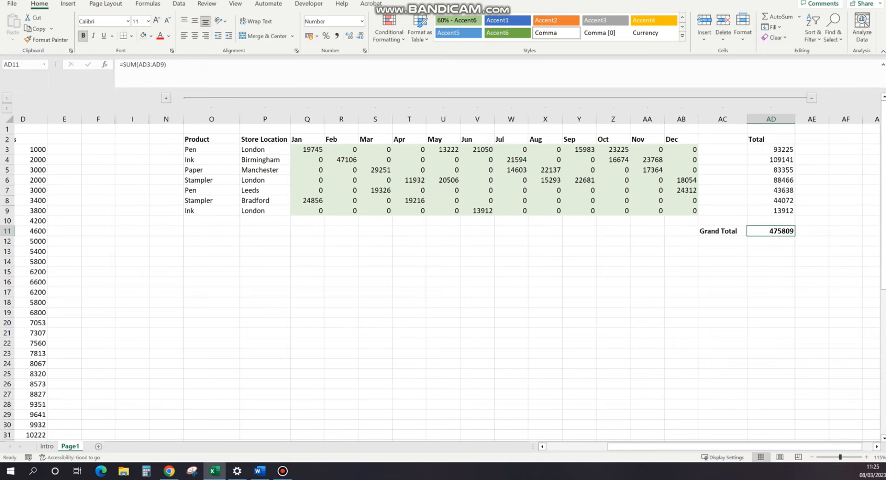
# Compare the data table's Sales total in D55 with the Grand Total in AD11, and return to the Intro sheet
pyautogui.hscroll(-1, 443, 277)
pyautogui.click(175, 221)
pyautogui.press('Left')
pyautogui.press('Left')
pyautogui.press('Left')
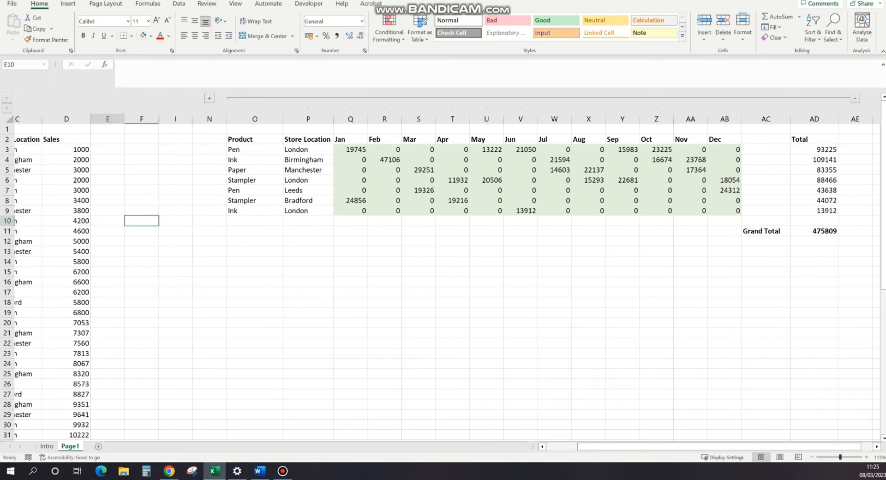
pyautogui.hotkey('ctrl', 'Down')
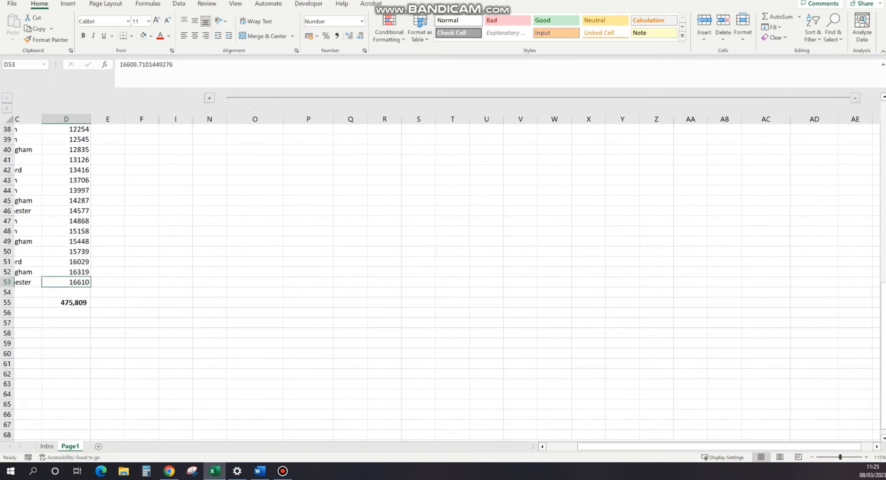
pyautogui.hotkey('ctrl', 'Down')
pyautogui.scroll(12, 443, 277)
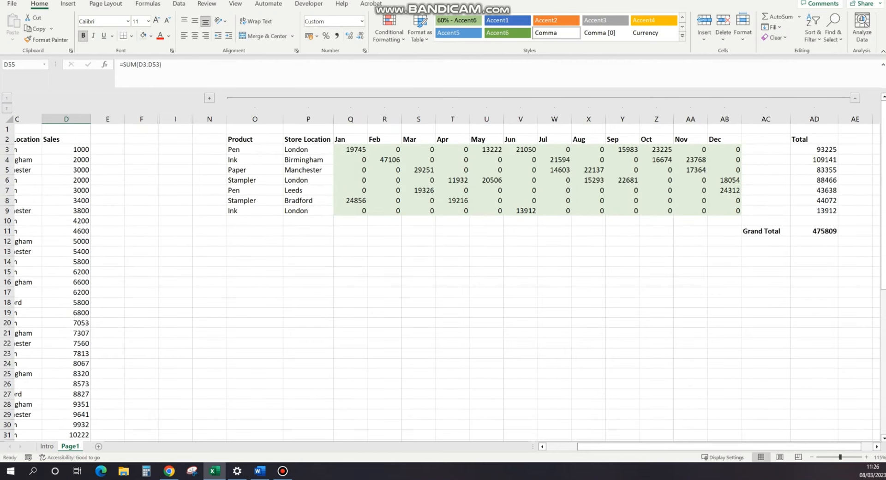
pyautogui.click(815, 231)
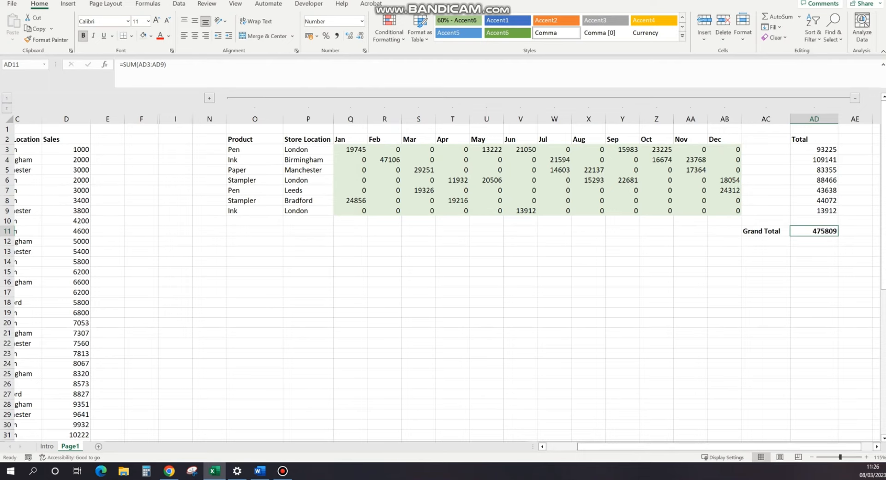
pyautogui.click(46, 446)
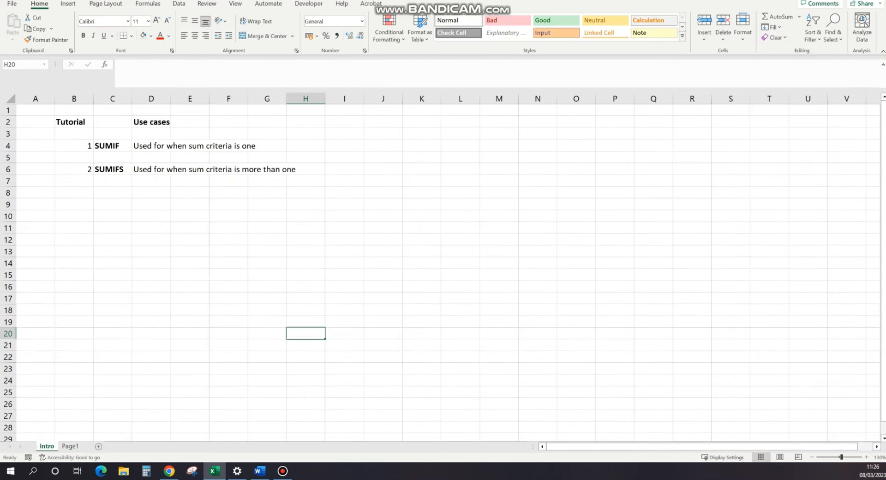